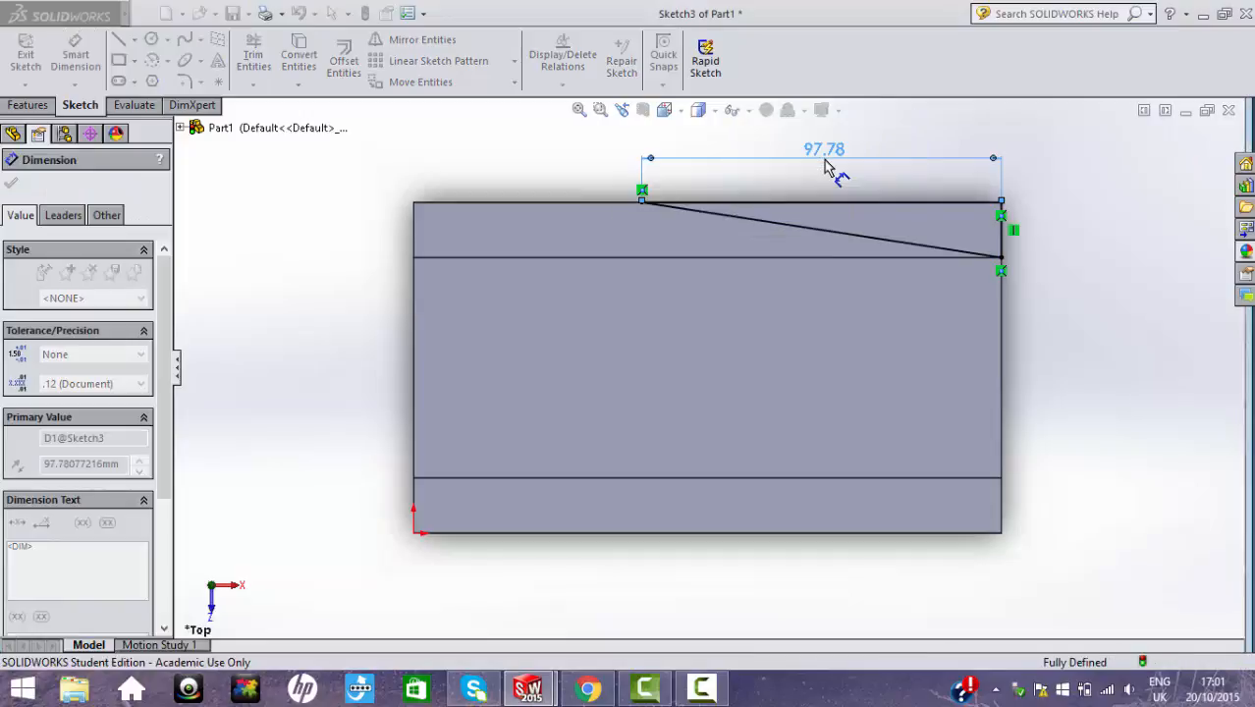
Draw a horizontal centerline across the middle of the block, joining the midpoints of its two short edges
{"action": "left_click", "coordinate": [1000, 231]}
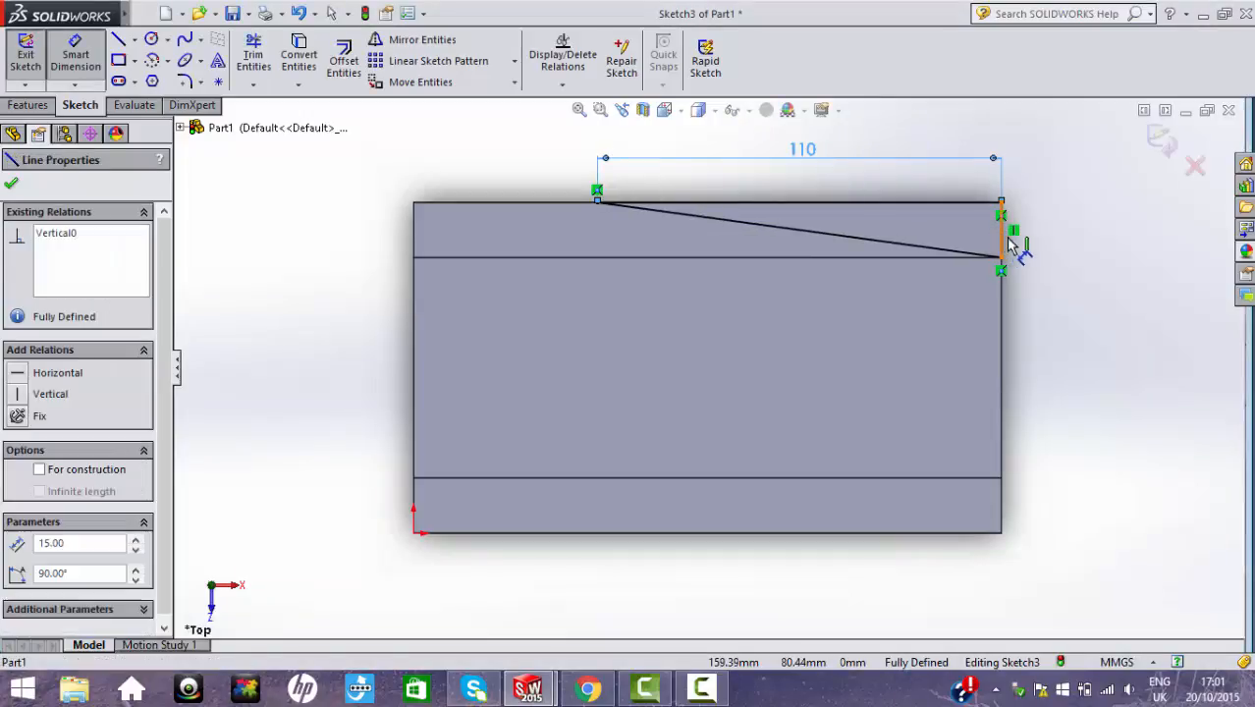
{"action": "key", "text": "Escape"}
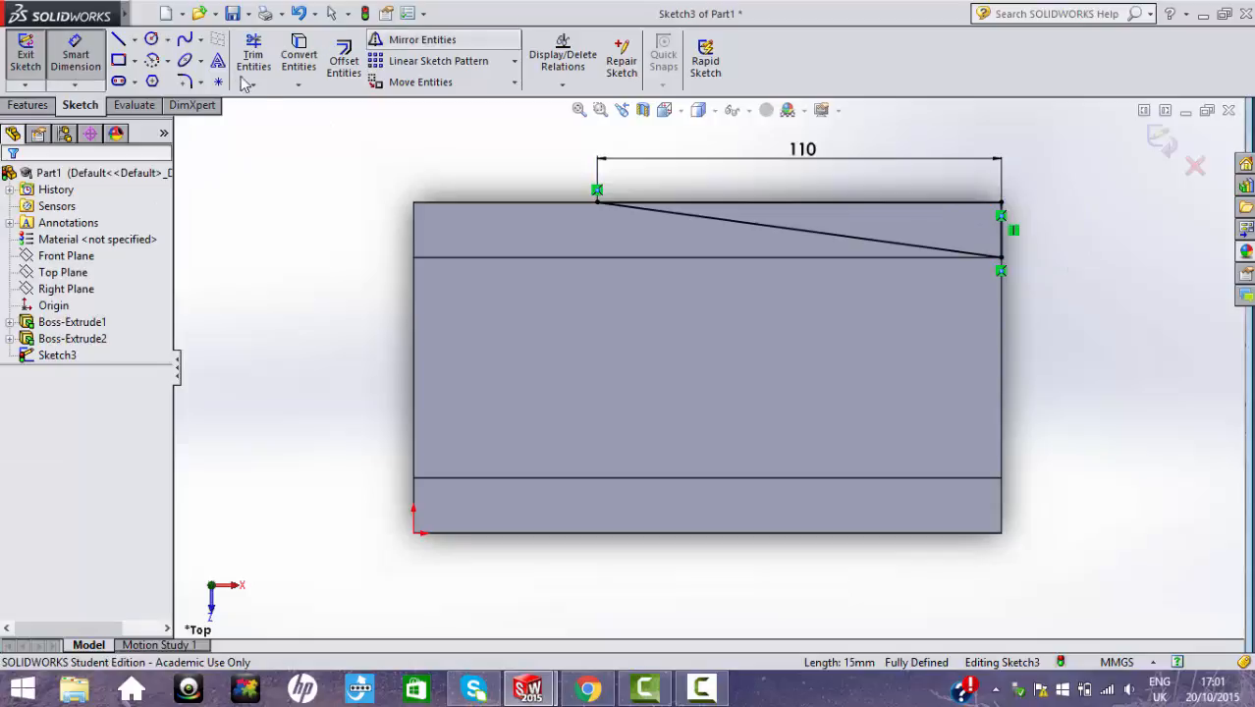
{"action": "left_click", "coordinate": [133, 41]}
{"action": "left_click", "coordinate": [171, 79]}
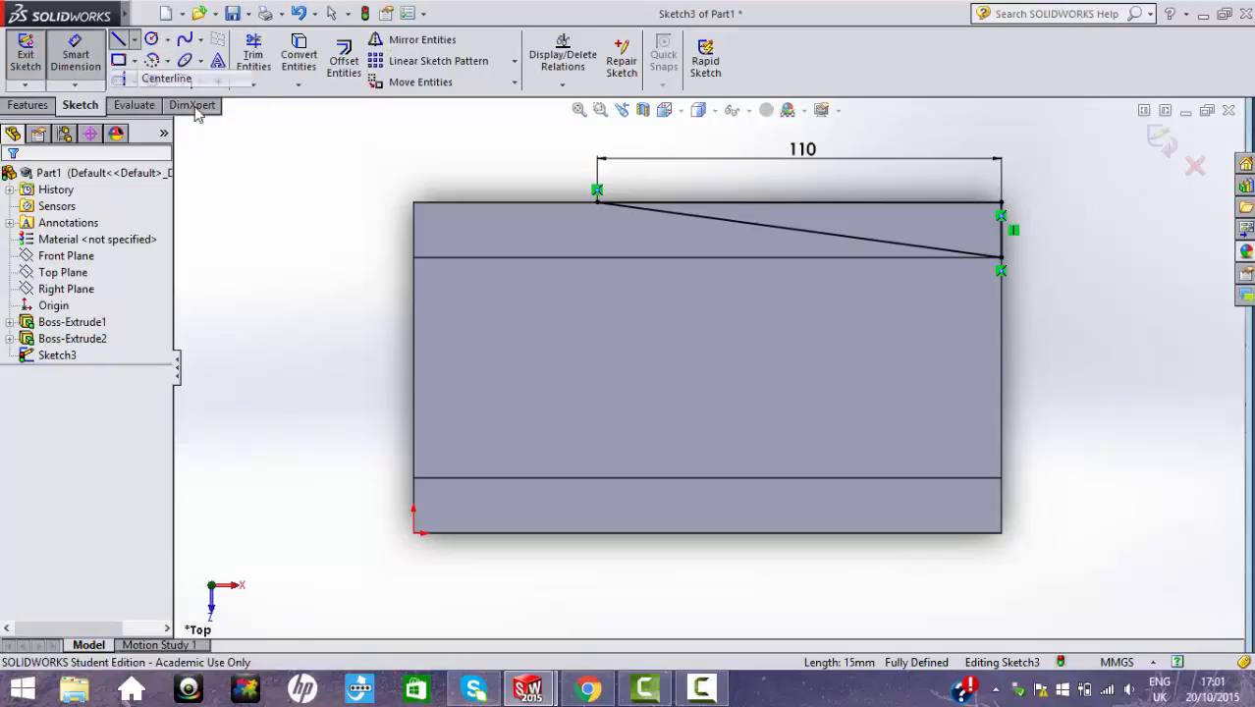
{"action": "left_click", "coordinate": [412, 368]}
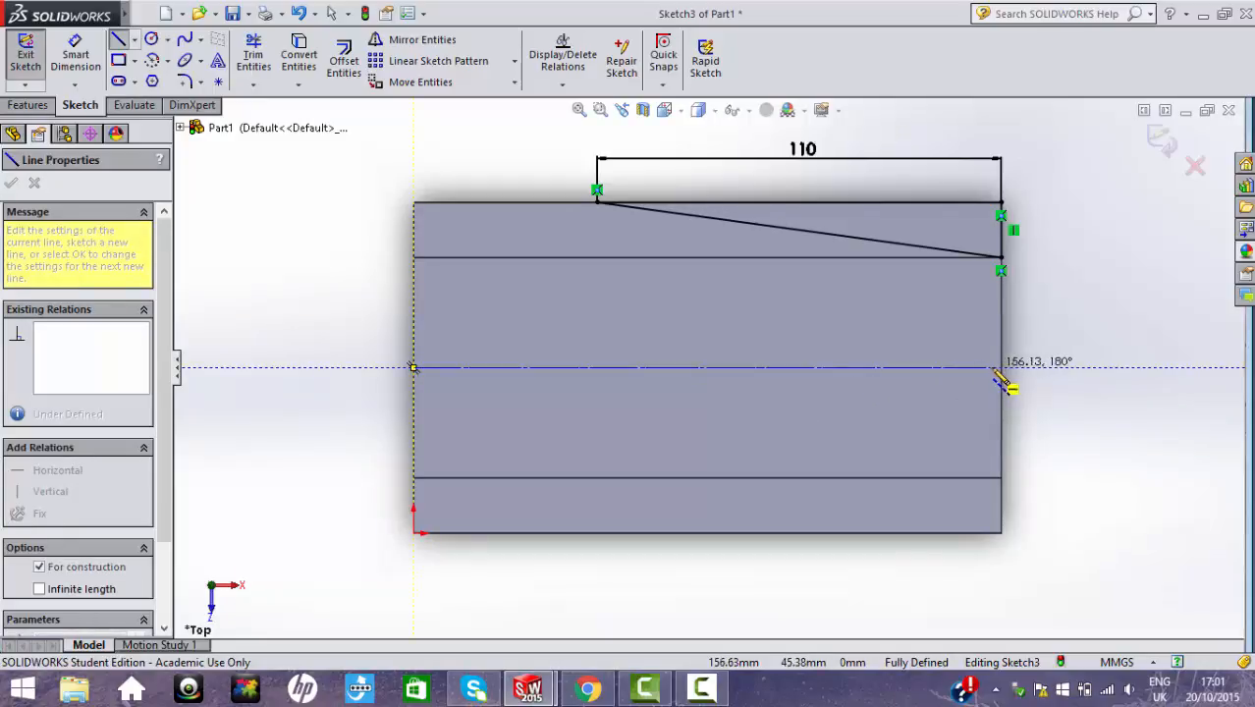
{"action": "left_click", "coordinate": [1000, 368]}
{"action": "key", "text": "Escape"}
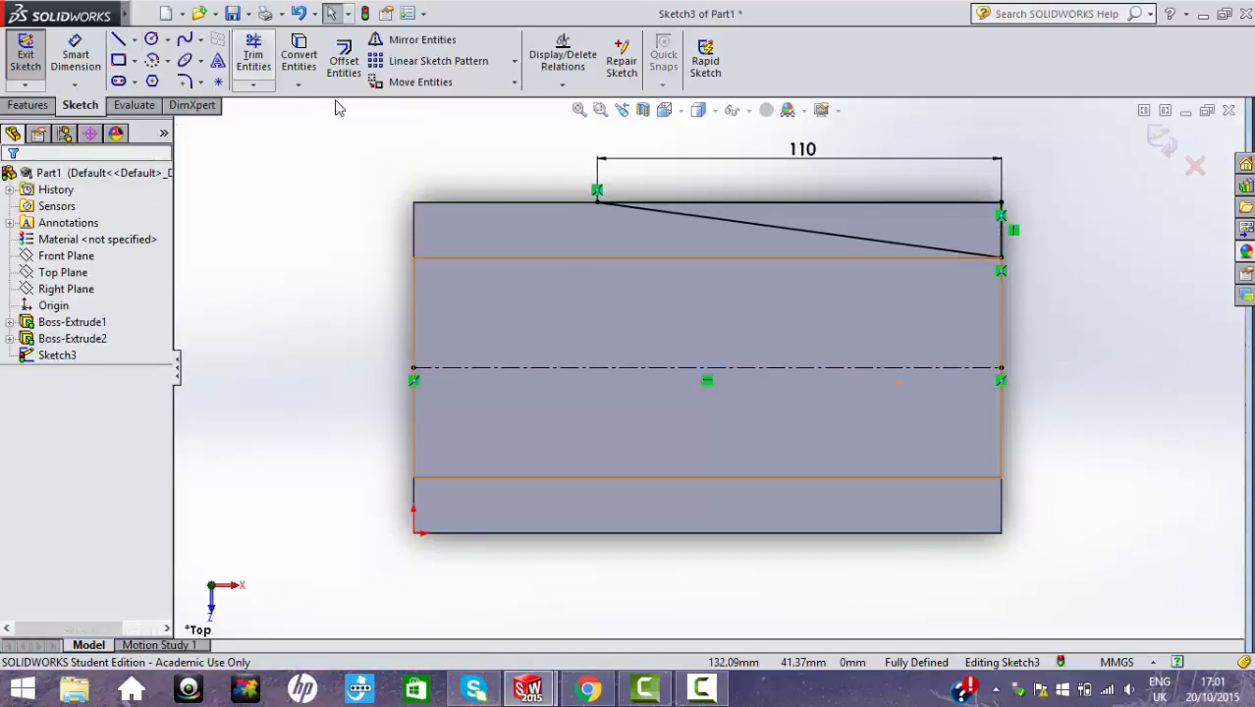
Mirror the triangle's three lines about the horizontal centerline onto the opposite long edge of the base
{"action": "left_click", "coordinate": [424, 44]}
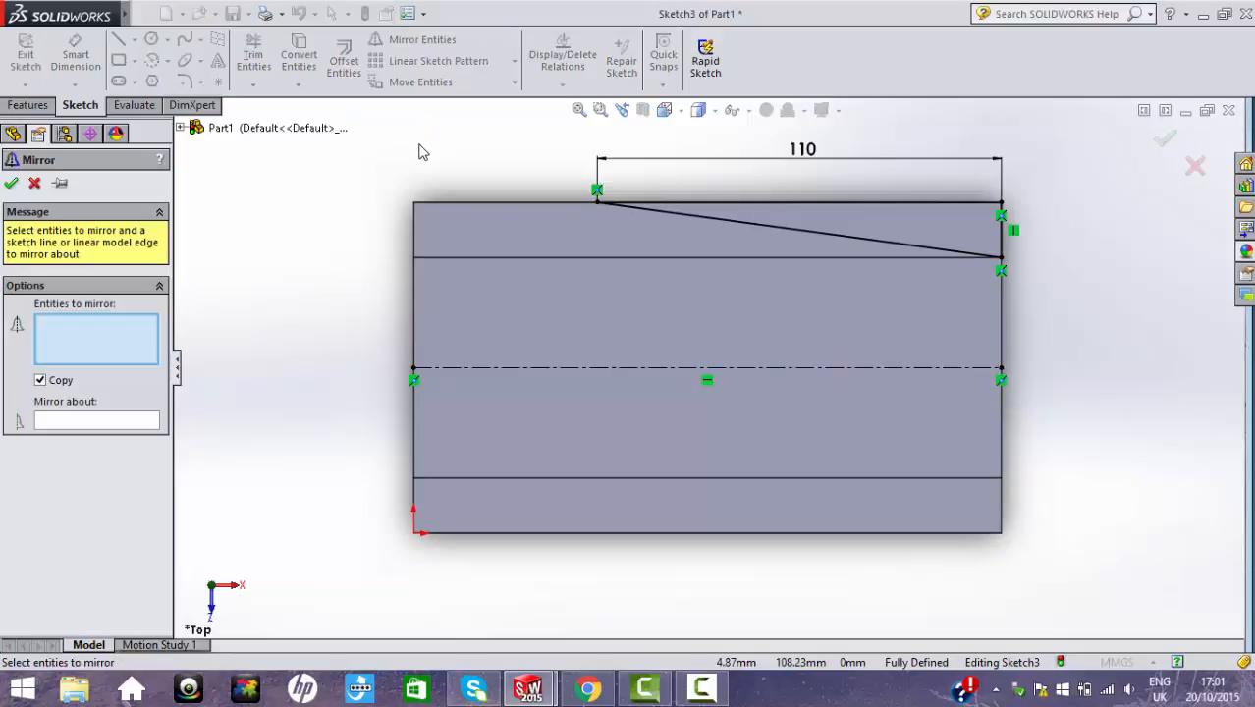
{"action": "left_click", "coordinate": [147, 420]}
{"action": "left_click", "coordinate": [535, 368]}
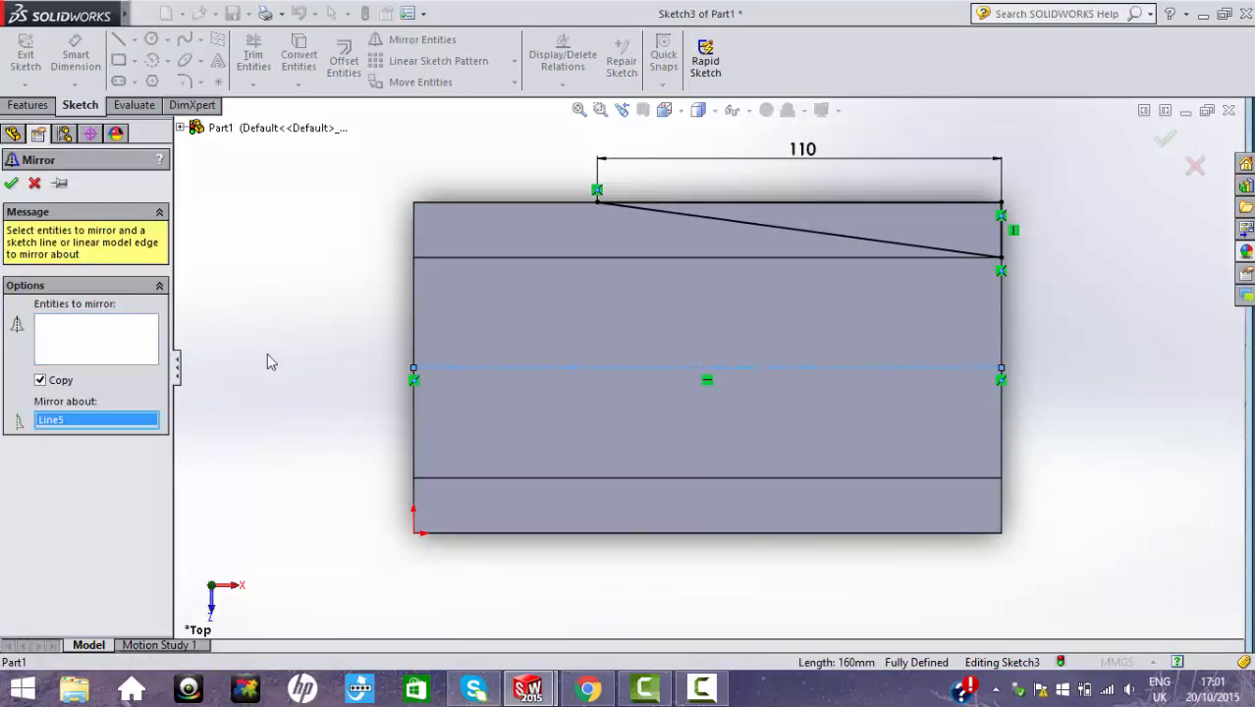
{"action": "left_click", "coordinate": [82, 325]}
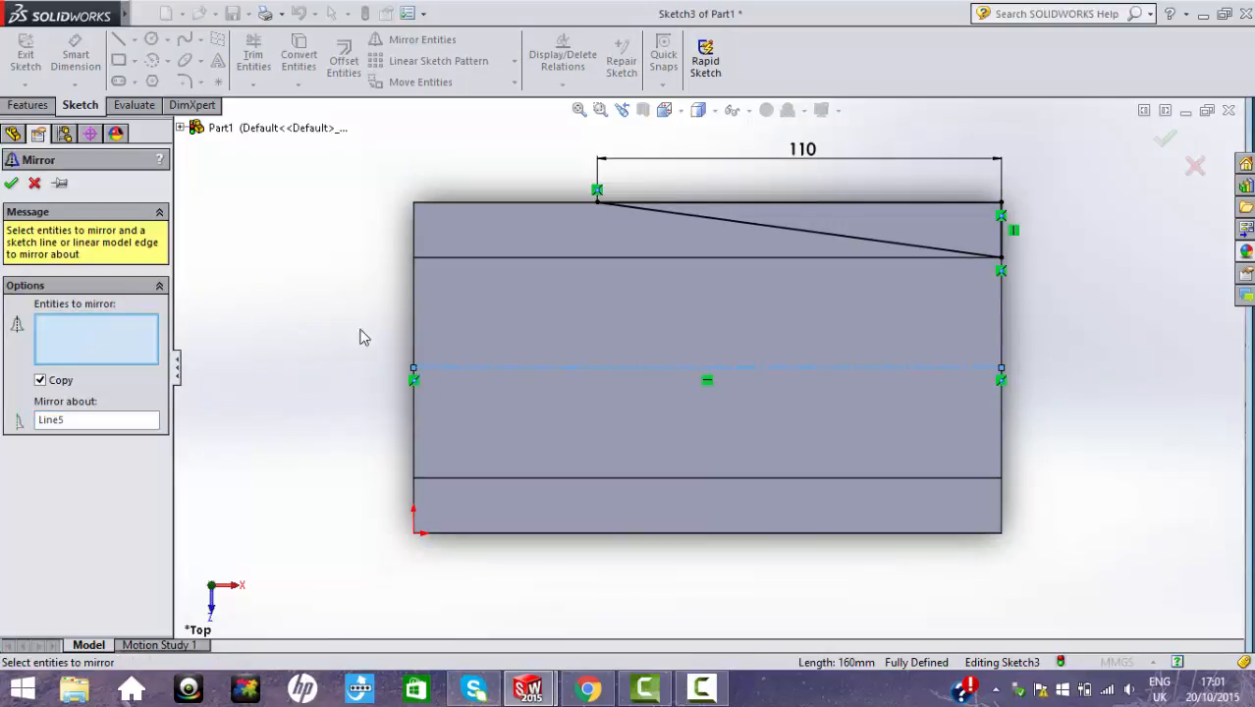
{"action": "left_click", "coordinate": [830, 235]}
{"action": "left_click", "coordinate": [850, 204]}
{"action": "left_click", "coordinate": [1000, 239]}
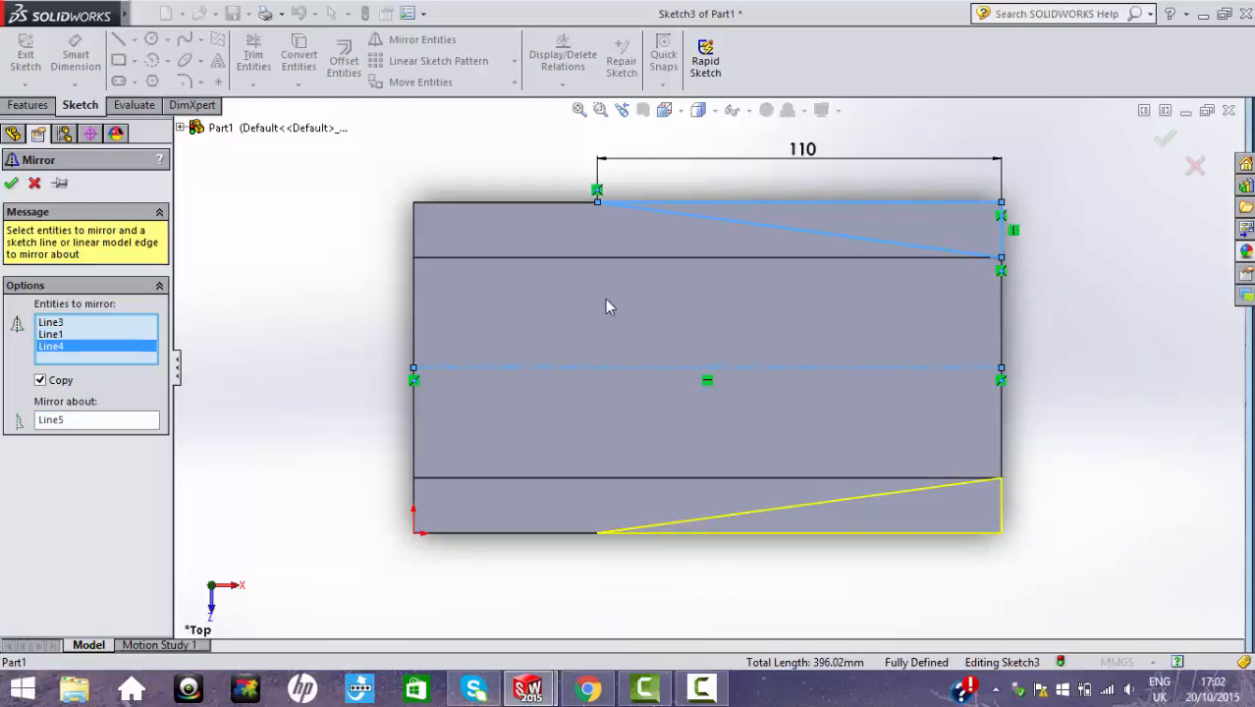
{"action": "left_click", "coordinate": [11, 185]}
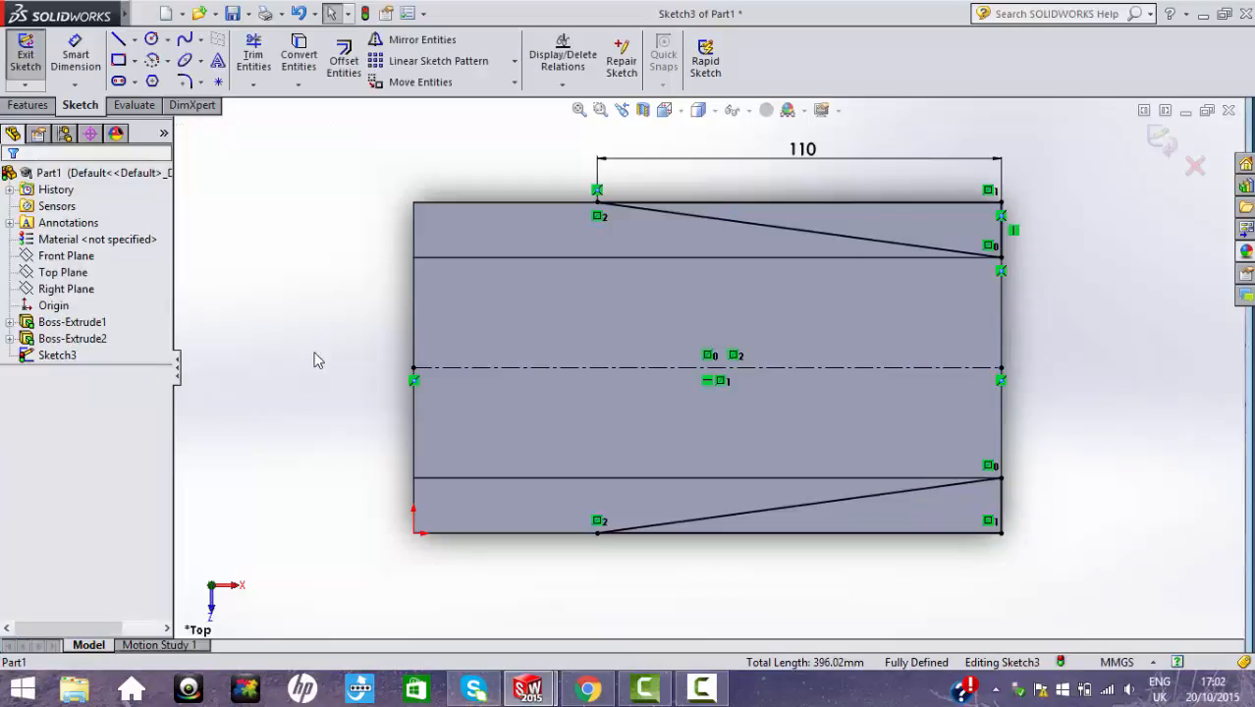
Cut both triangles out of the base with a Blind Extruded Cut 60 mm deep in the reversed direction
{"action": "mouse_move", "coordinate": [266, 286]}
{"action": "middle_mouse_down"}
{"action": "mouse_move", "coordinate": [263, 121]}
{"action": "mouse_move", "coordinate": [272, 281]}
{"action": "middle_mouse_up"}
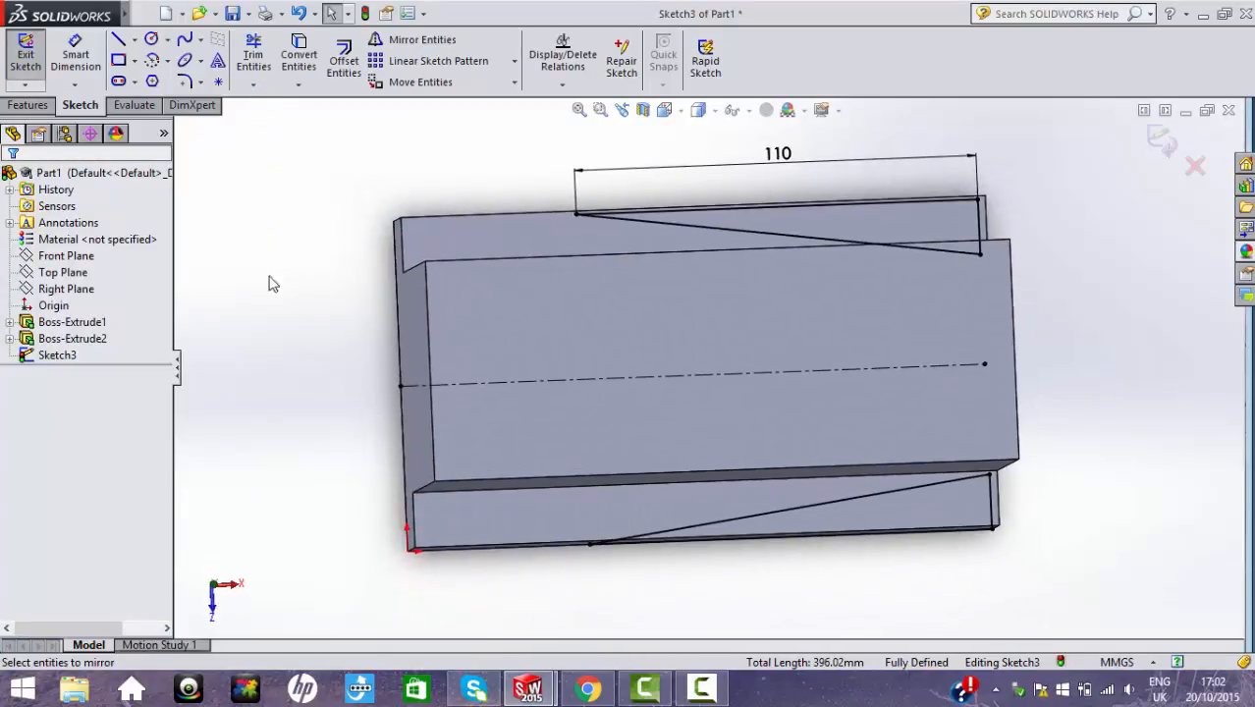
{"action": "left_click", "coordinate": [30, 105]}
{"action": "left_click", "coordinate": [276, 61]}
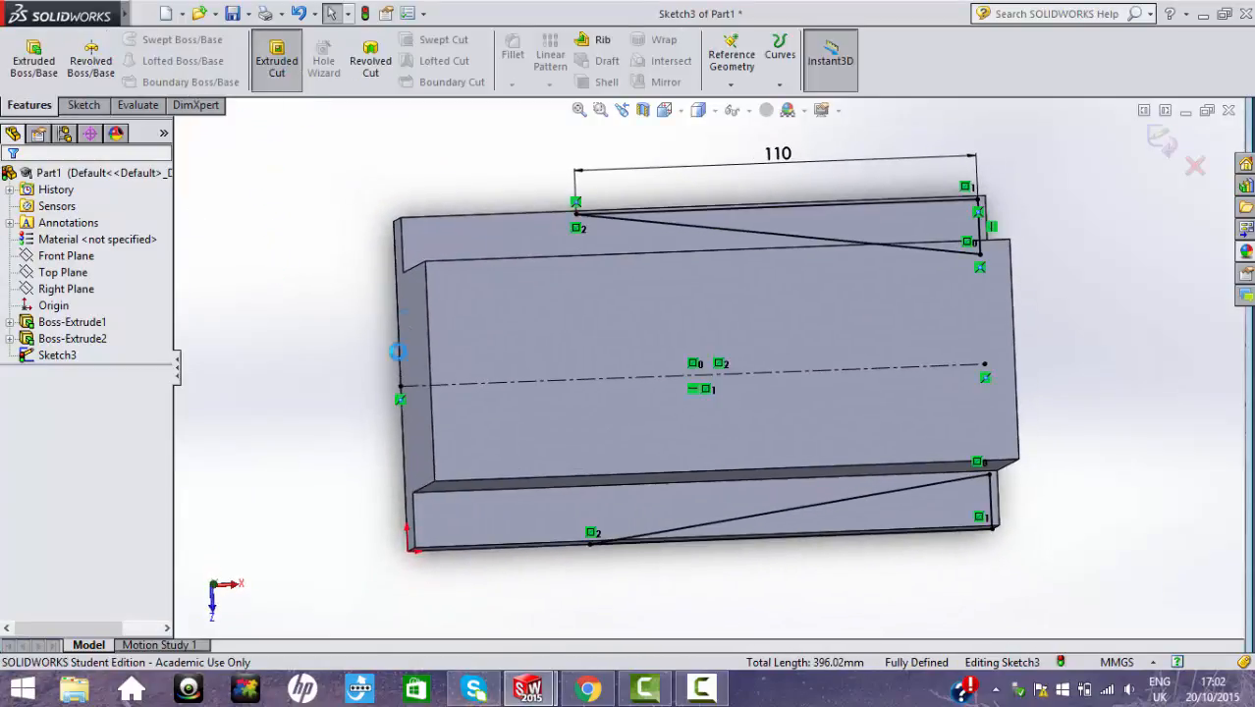
{"action": "middle_click_drag", "start_coordinate": [382, 373], "coordinate": [373, 201]}
{"action": "left_click", "coordinate": [17, 292]}
{"action": "middle_click_drag", "start_coordinate": [280, 392], "coordinate": [398, 594]}
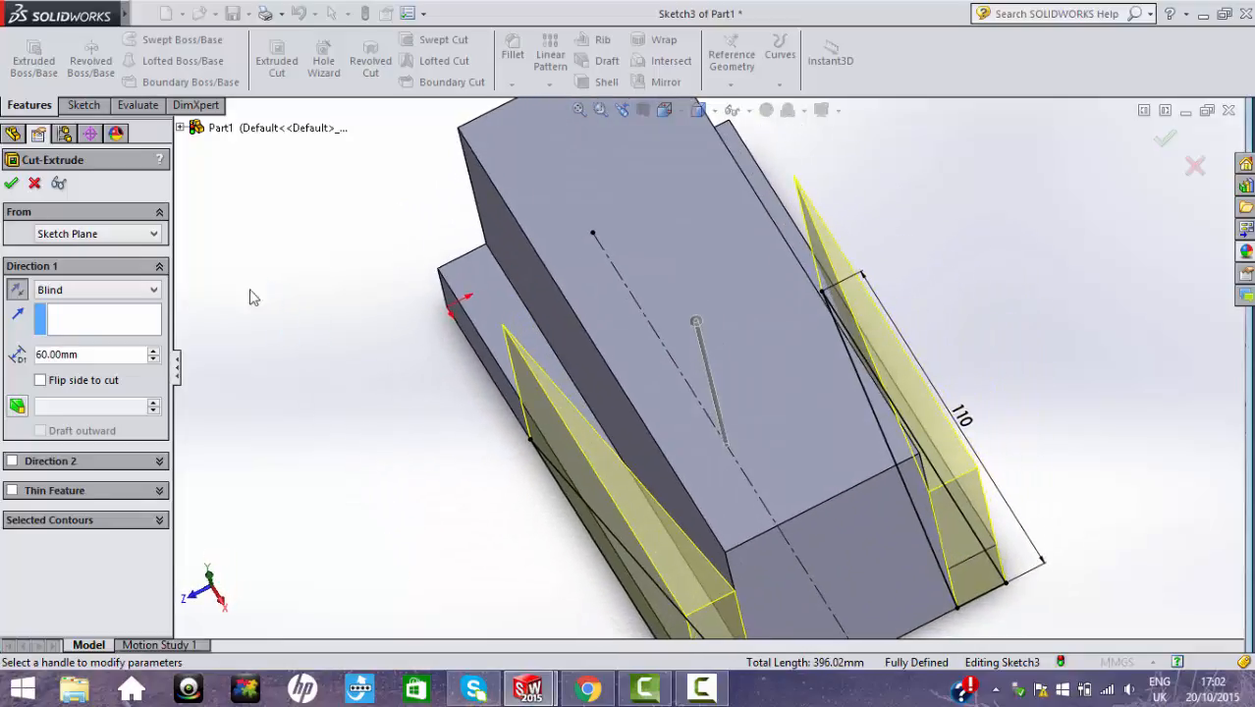
{"action": "left_click", "coordinate": [11, 184]}
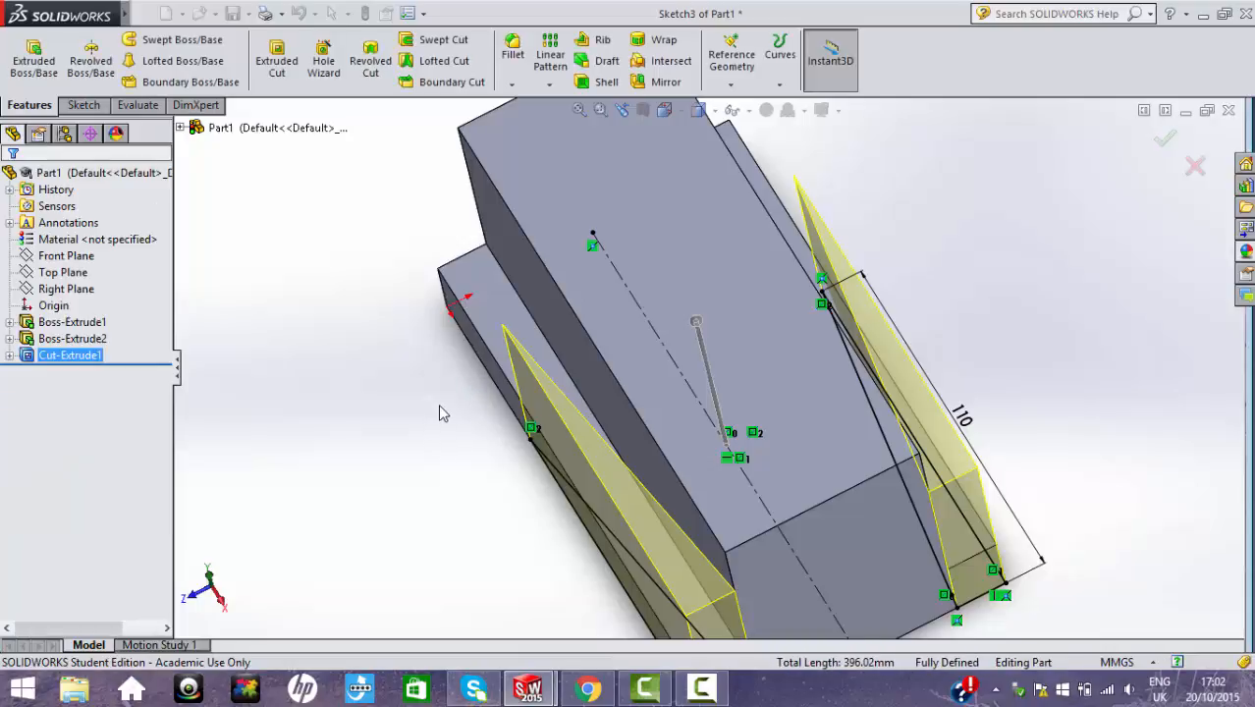
{"action": "middle_click_drag", "start_coordinate": [468, 431], "coordinate": [374, 373]}
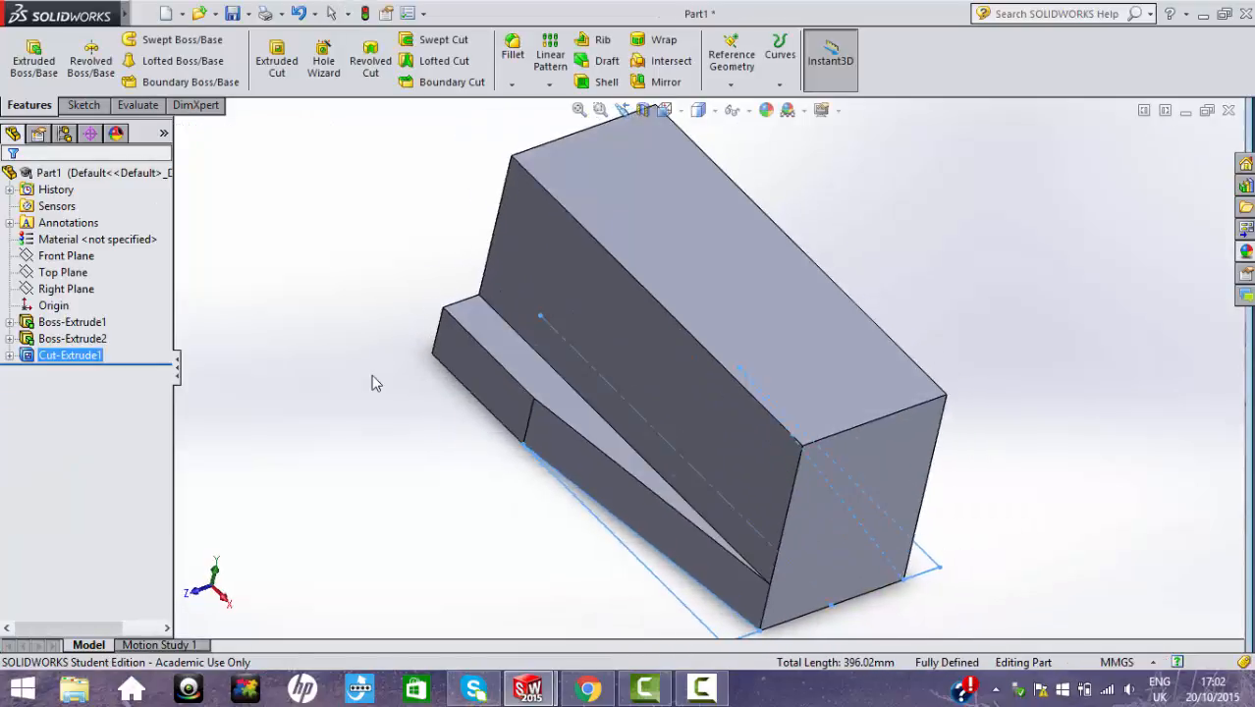
{"action": "left_click", "coordinate": [421, 533]}
{"action": "mouse_move", "coordinate": [381, 478]}
{"action": "middle_mouse_down"}
{"action": "mouse_move", "coordinate": [302, 367]}
{"action": "mouse_move", "coordinate": [311, 462]}
{"action": "mouse_move", "coordinate": [366, 486]}
{"action": "middle_mouse_up"}
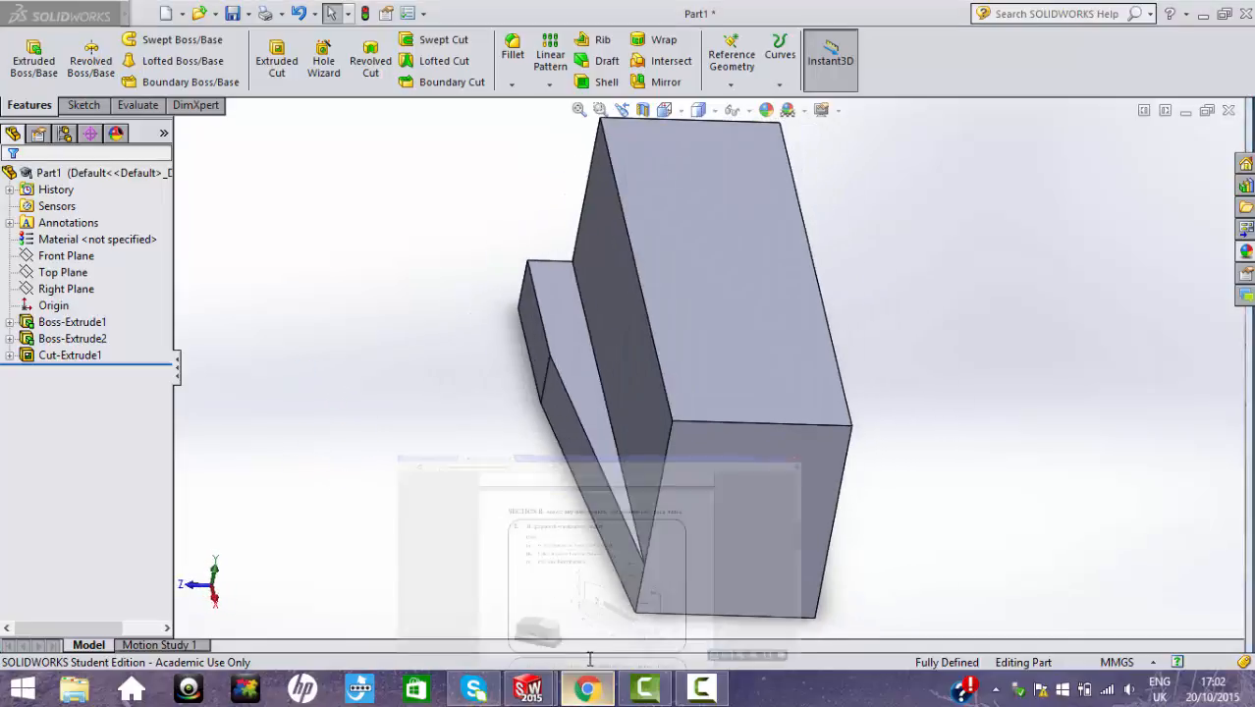
Show the part in isometric view and compare it with the stapler drawing in the browser PDF
{"action": "left_click", "coordinate": [585, 687]}
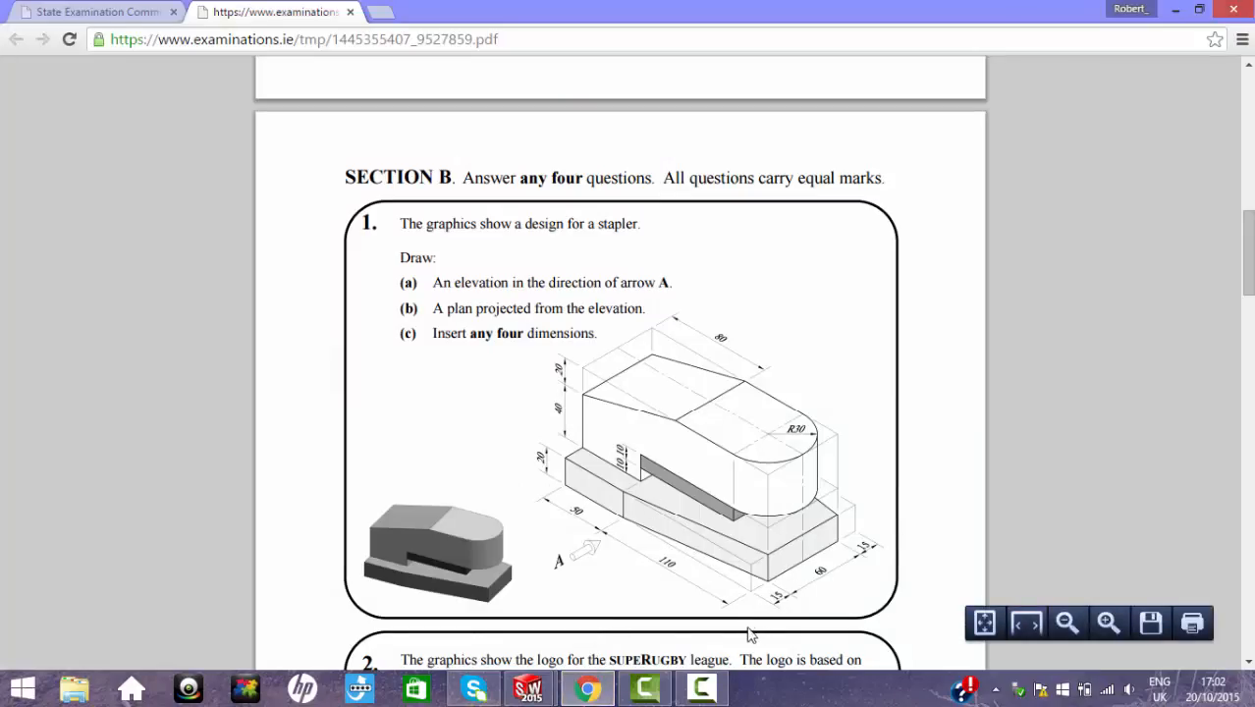
{"action": "left_click", "coordinate": [587, 687]}
{"action": "middle_click_drag", "start_coordinate": [698, 530], "coordinate": [689, 502]}
{"action": "key", "text": "space"}
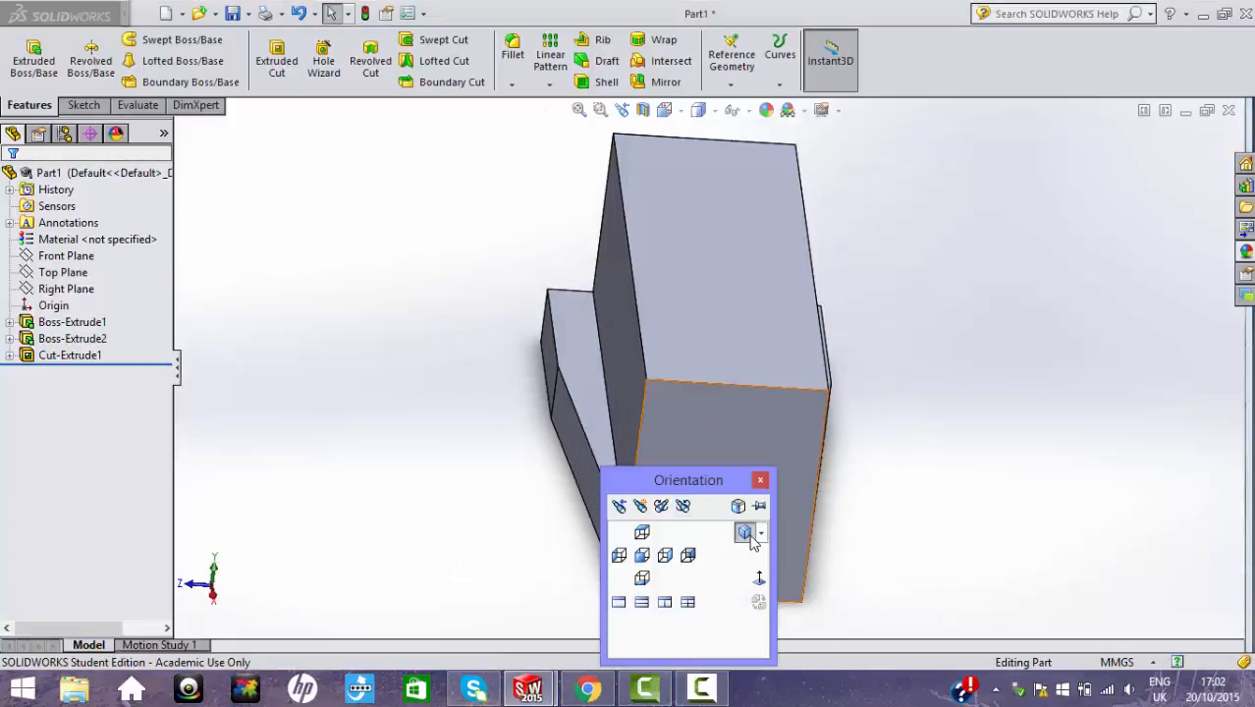
{"action": "left_click", "coordinate": [745, 533]}
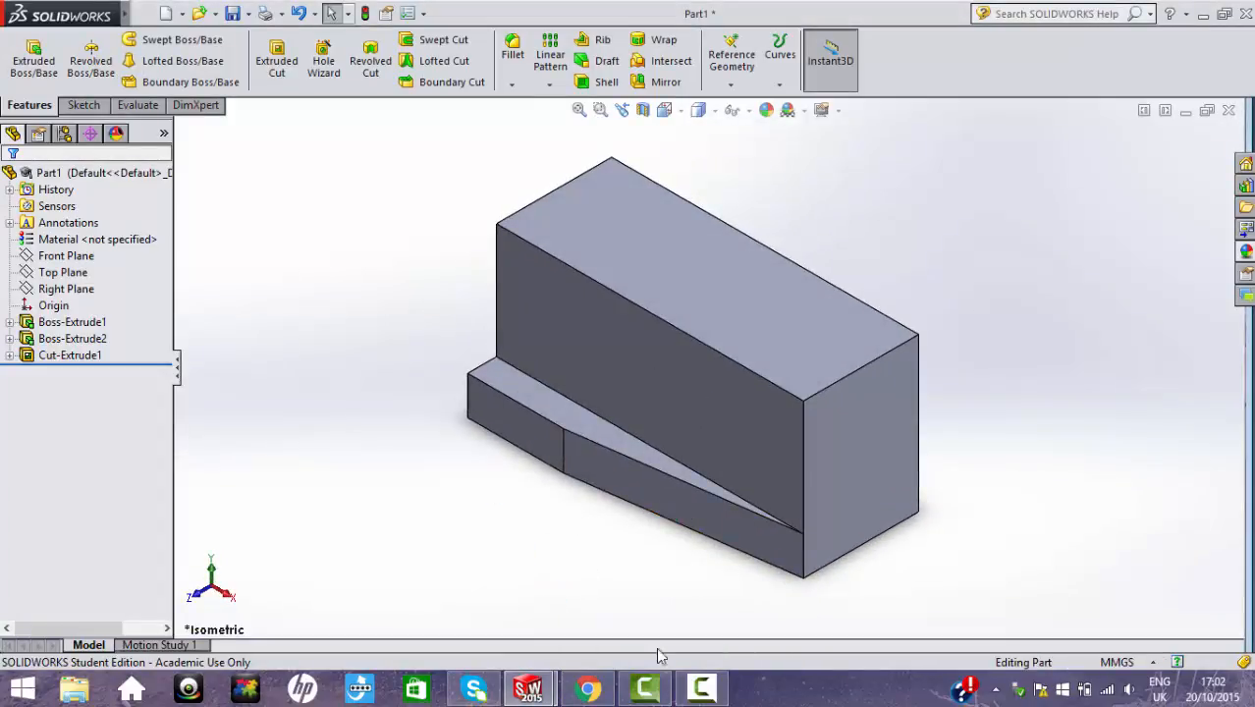
{"action": "left_click", "coordinate": [587, 688]}
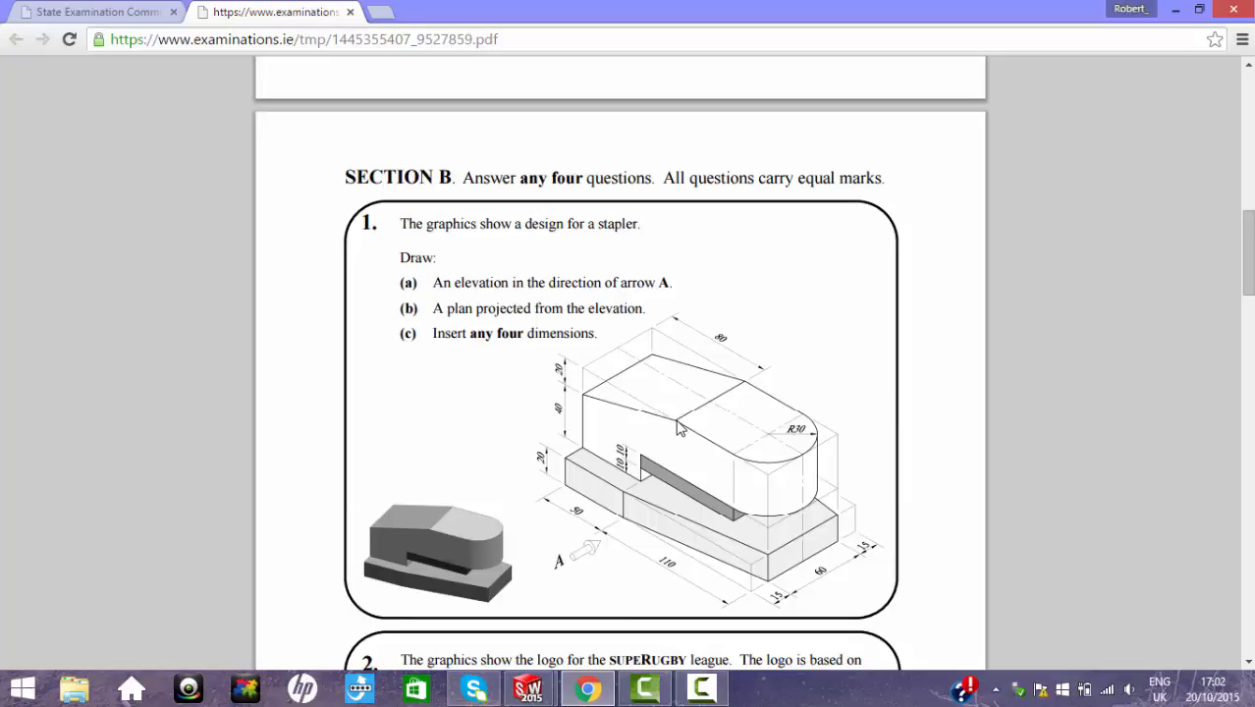
{"action": "left_click", "coordinate": [590, 693]}
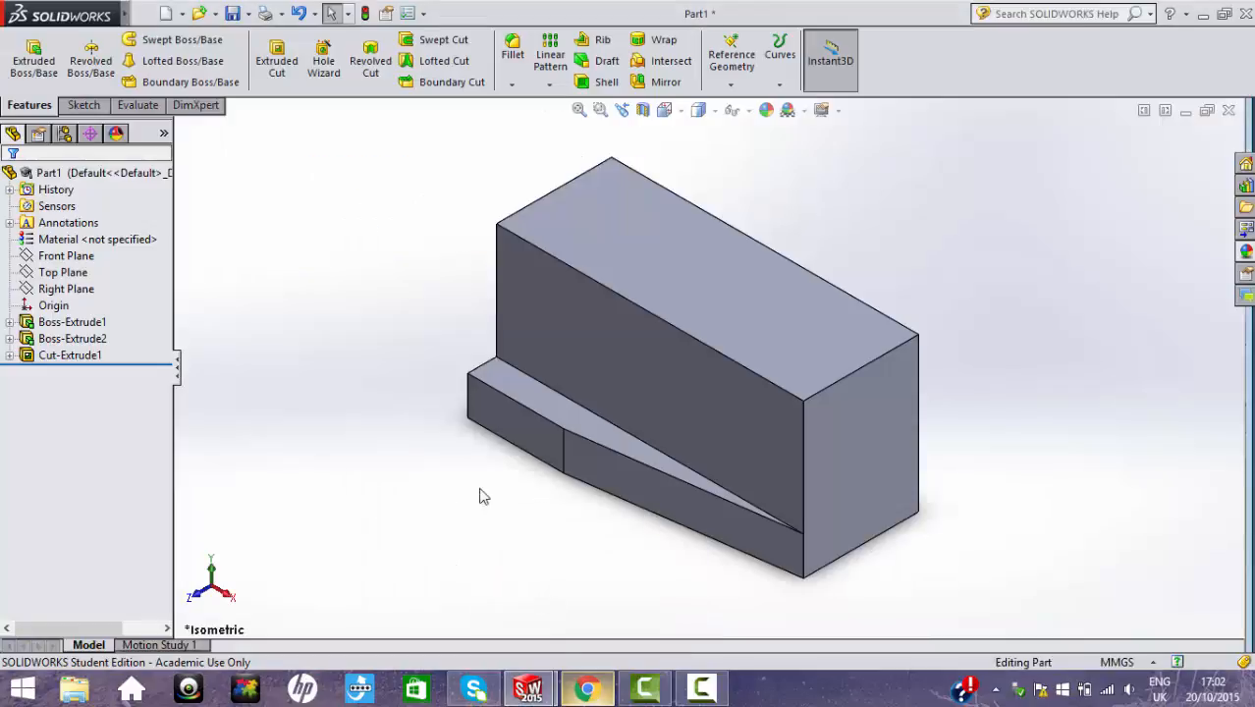
Sketch a corner triangle about 71 mm long and 27 mm high at the upper rear of the upper block's long side face
{"action": "left_click", "coordinate": [559, 301]}
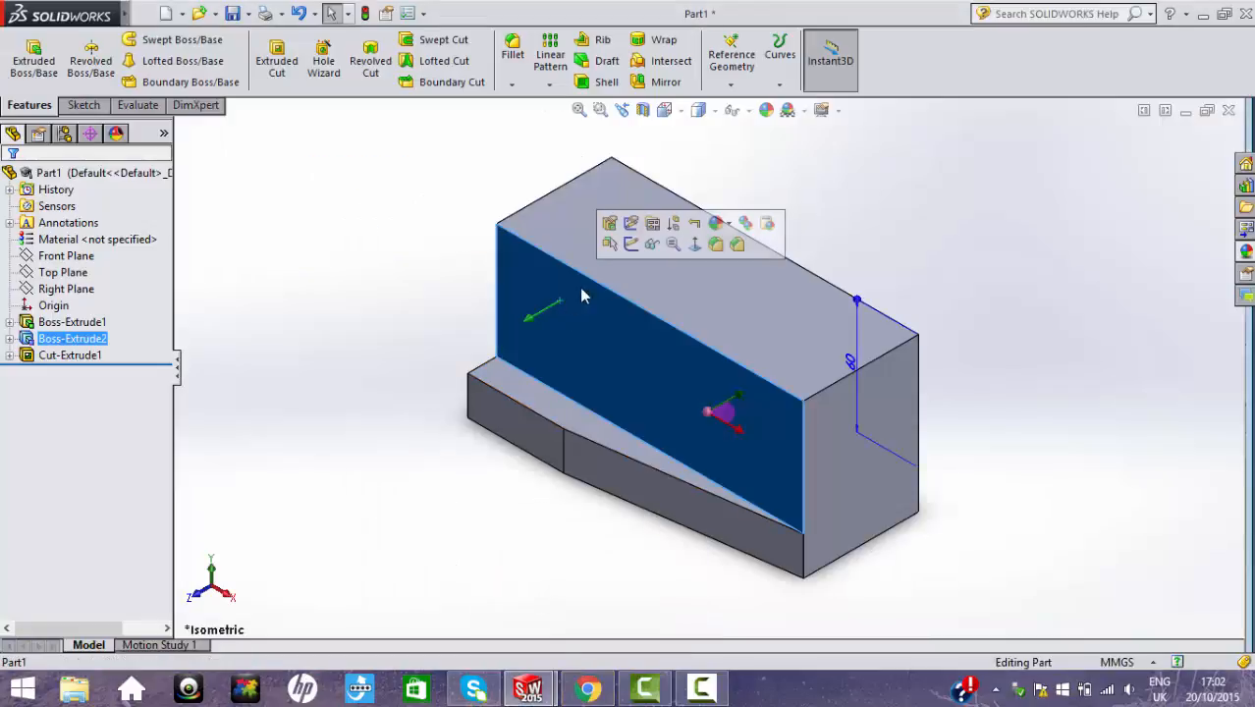
{"action": "left_click", "coordinate": [633, 246]}
{"action": "key", "text": "ctrl+8"}
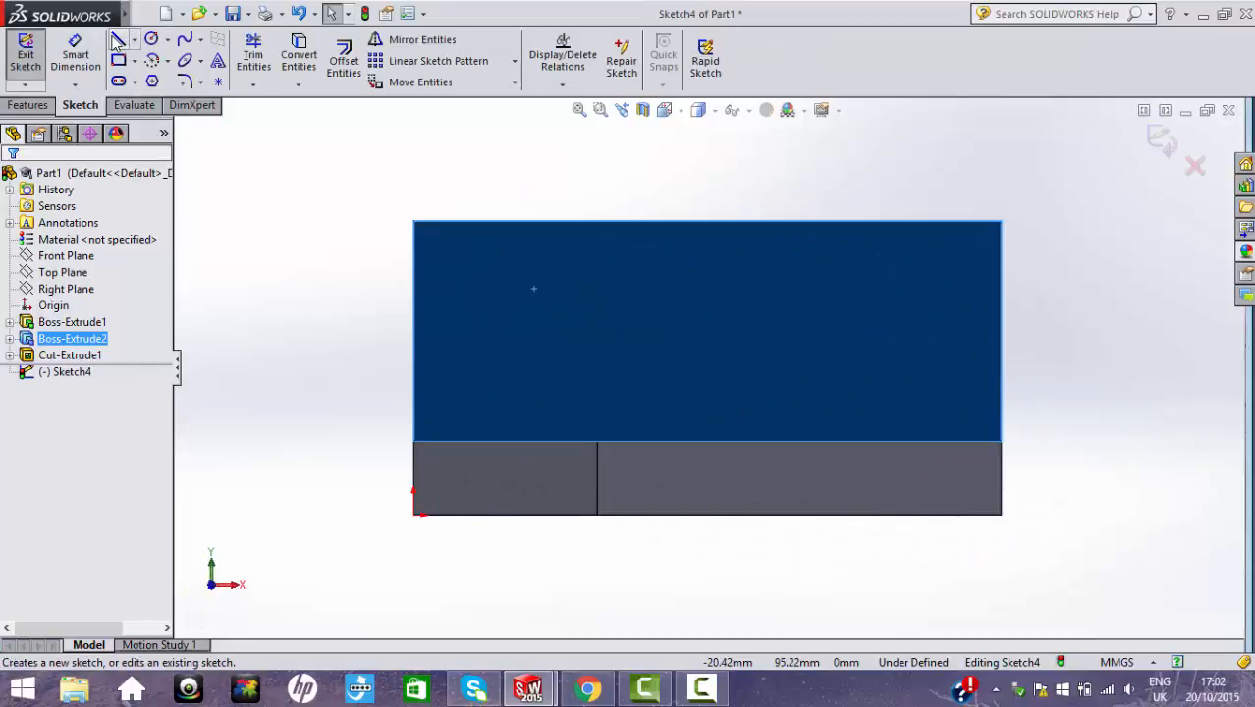
{"action": "left_click", "coordinate": [118, 39]}
{"action": "left_click", "coordinate": [413, 221]}
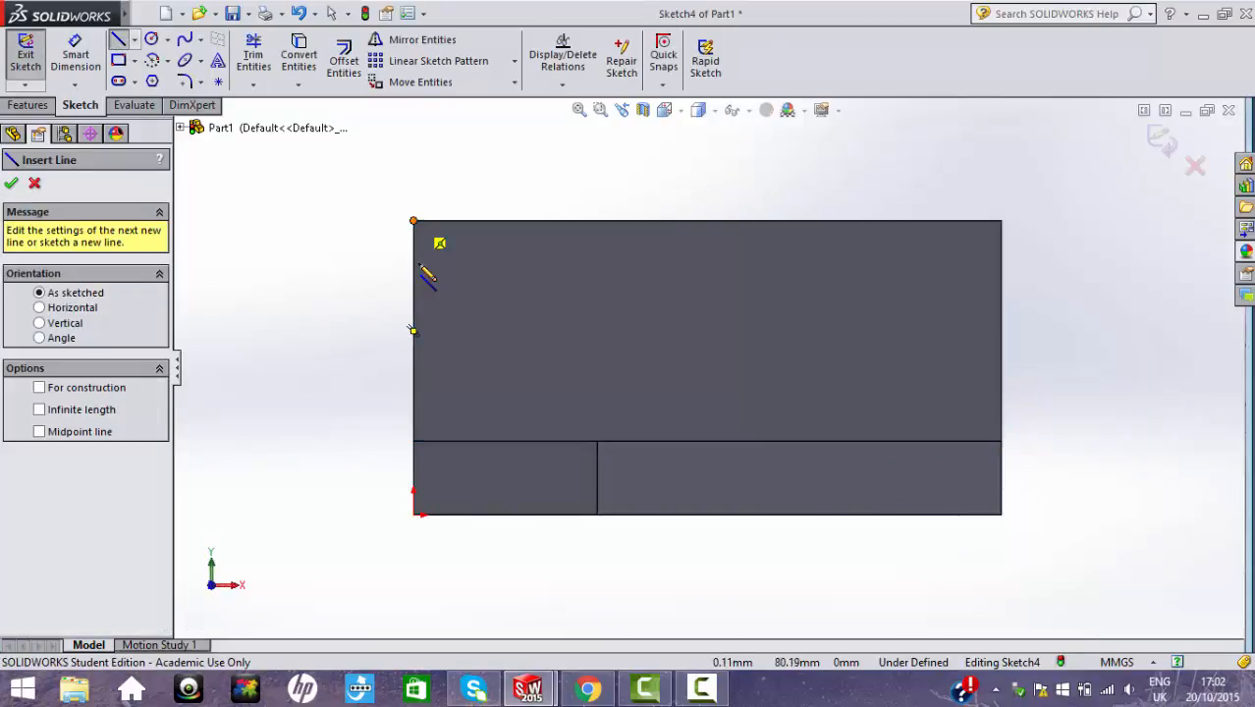
{"action": "left_click", "coordinate": [414, 319]}
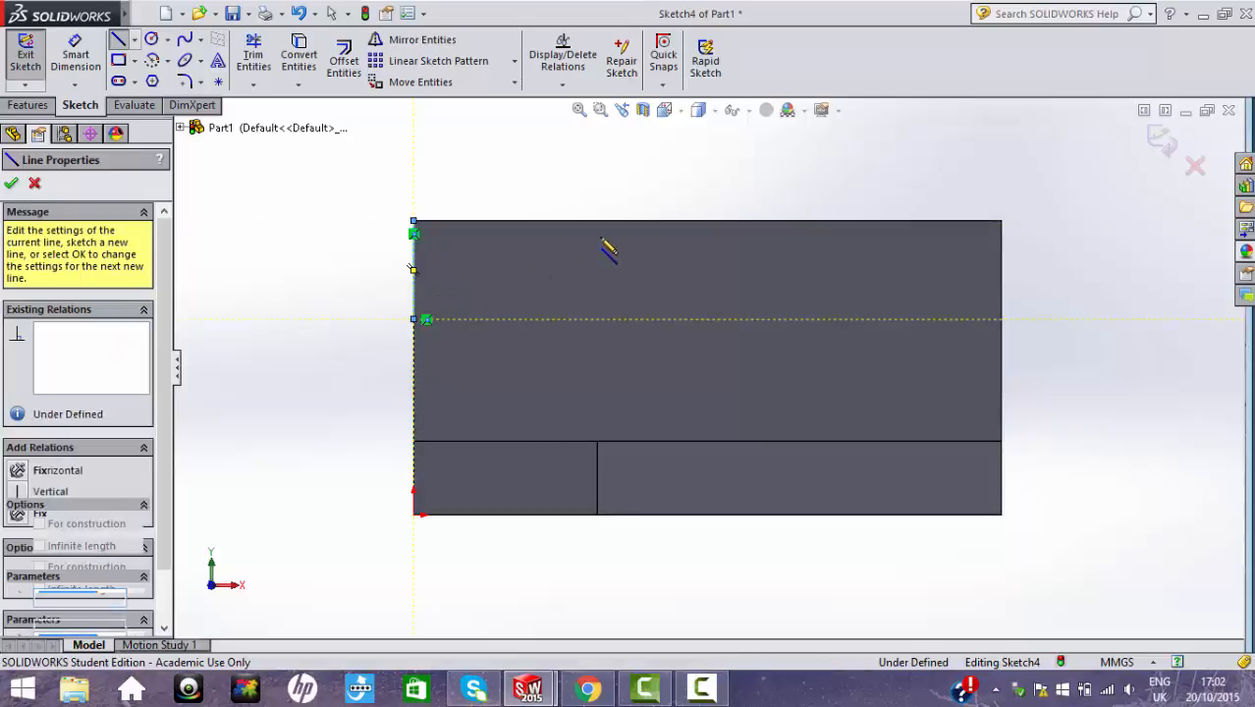
{"action": "left_click", "coordinate": [676, 223]}
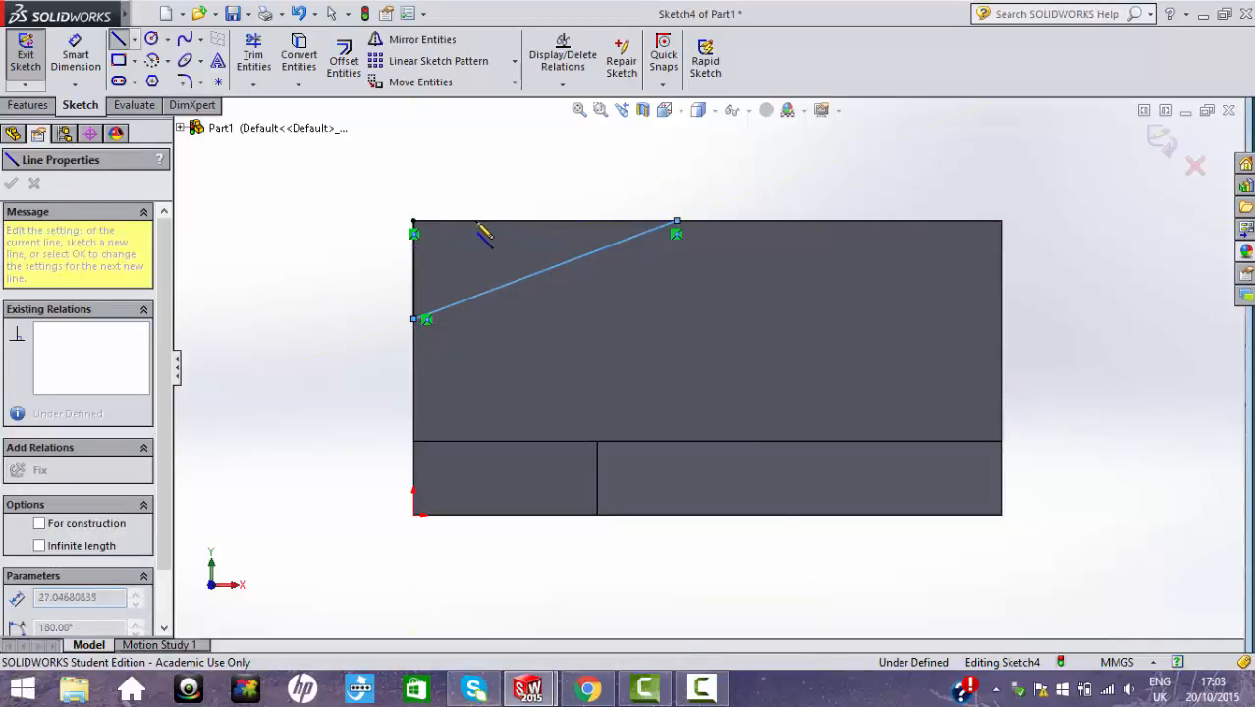
{"action": "left_click", "coordinate": [413, 222]}
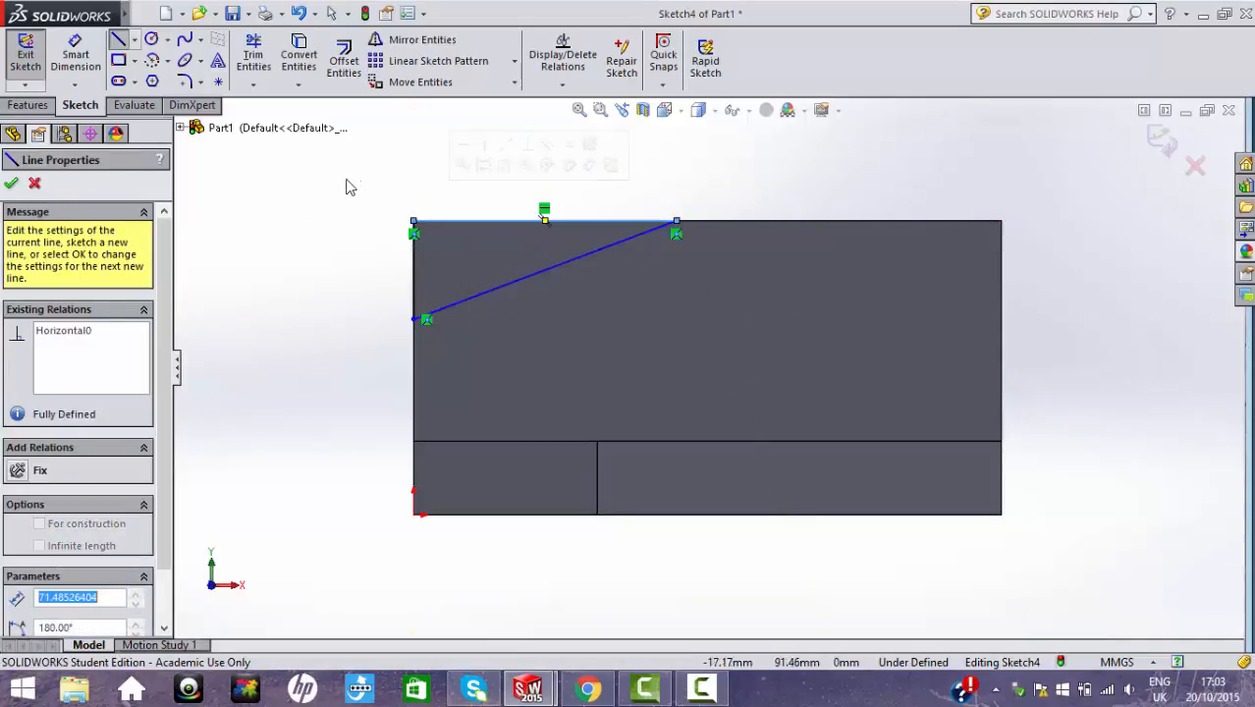
{"action": "key", "text": "Escape"}
Check the stapler drawing in the browser and dimension the triangle's vertical side to 20 mm
{"action": "left_click", "coordinate": [88, 57]}
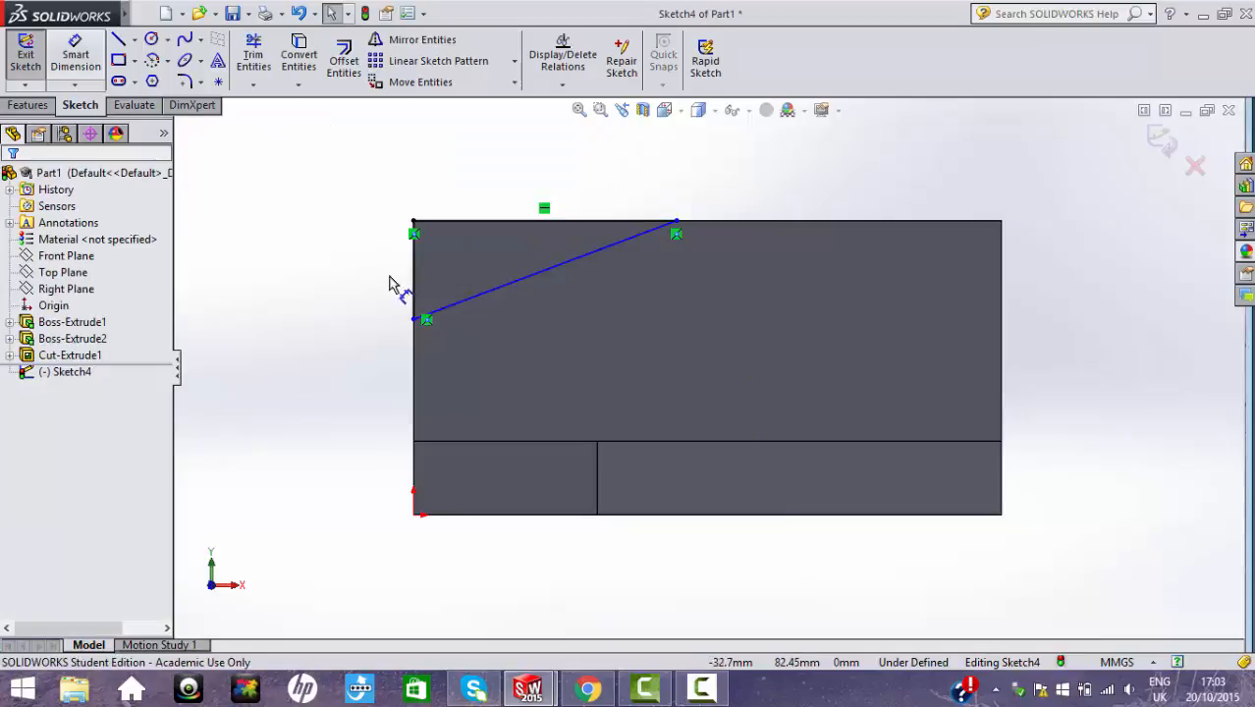
{"action": "left_click", "coordinate": [370, 291]}
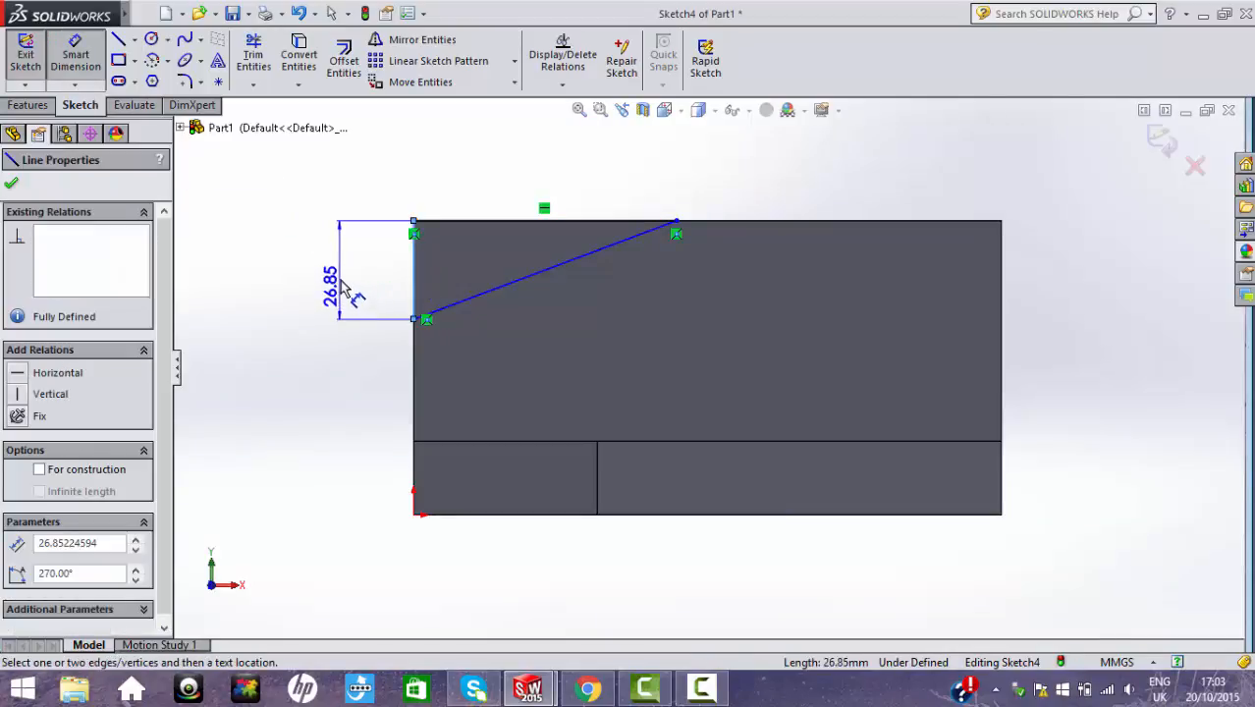
{"action": "key", "text": "Escape"}
{"action": "left_click", "coordinate": [583, 689]}
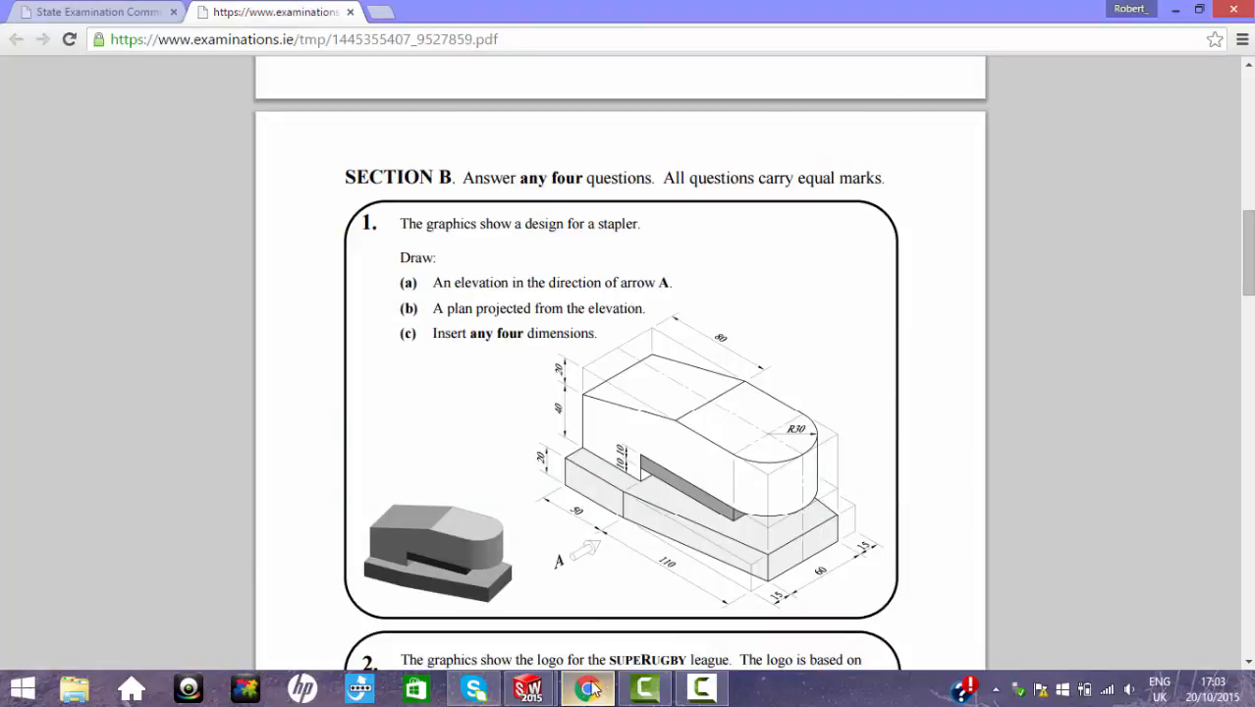
{"action": "left_click", "coordinate": [583, 689]}
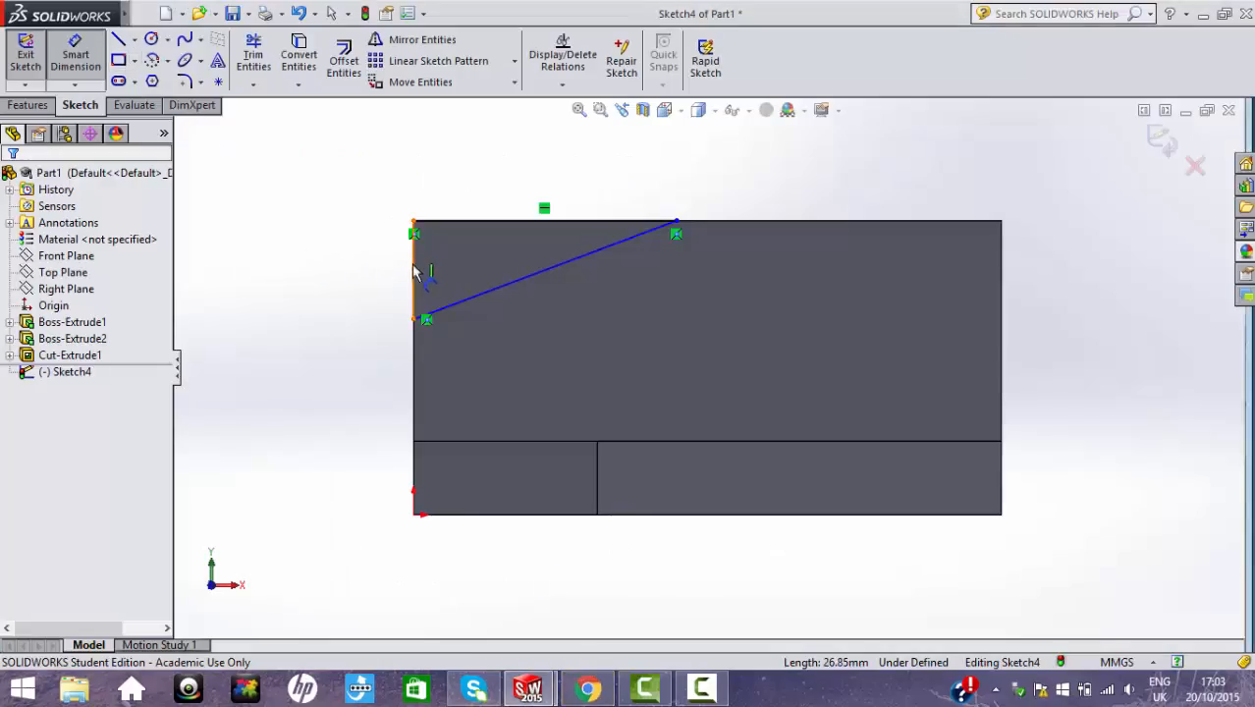
{"action": "left_click", "coordinate": [347, 276]}
{"action": "left_click", "coordinate": [343, 275]}
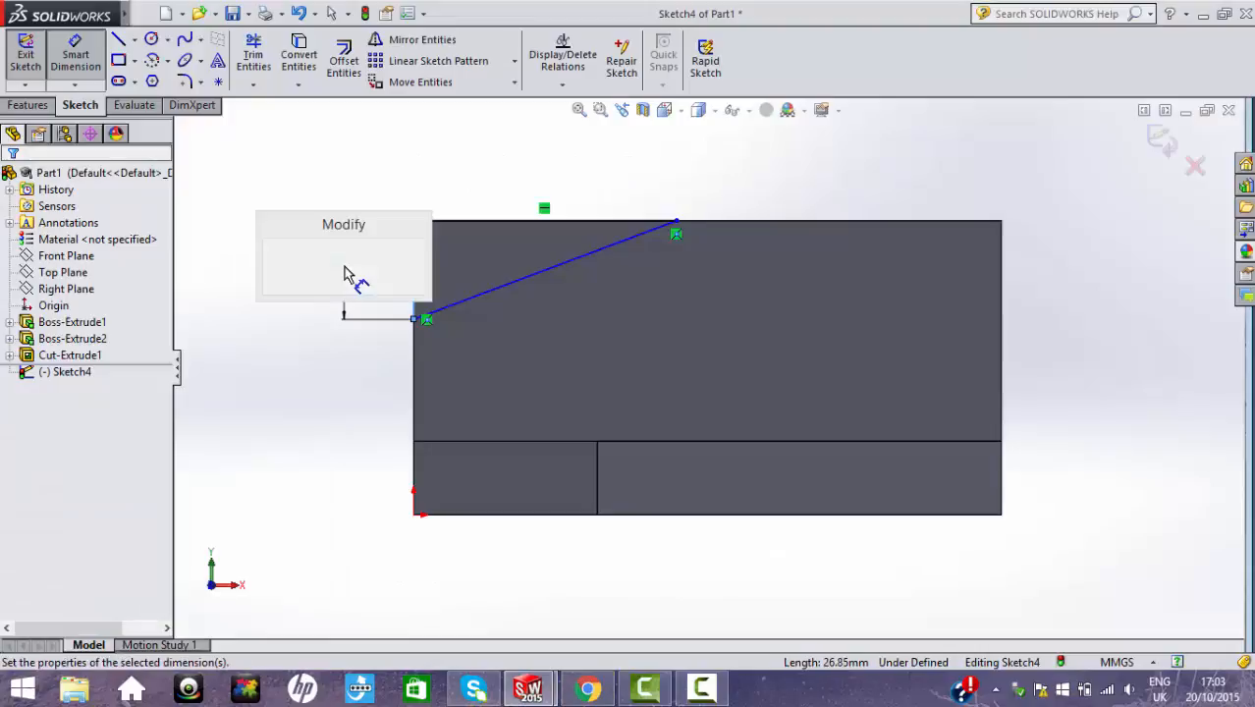
{"action": "type", "text": "20"}
{"action": "key", "text": "Return"}
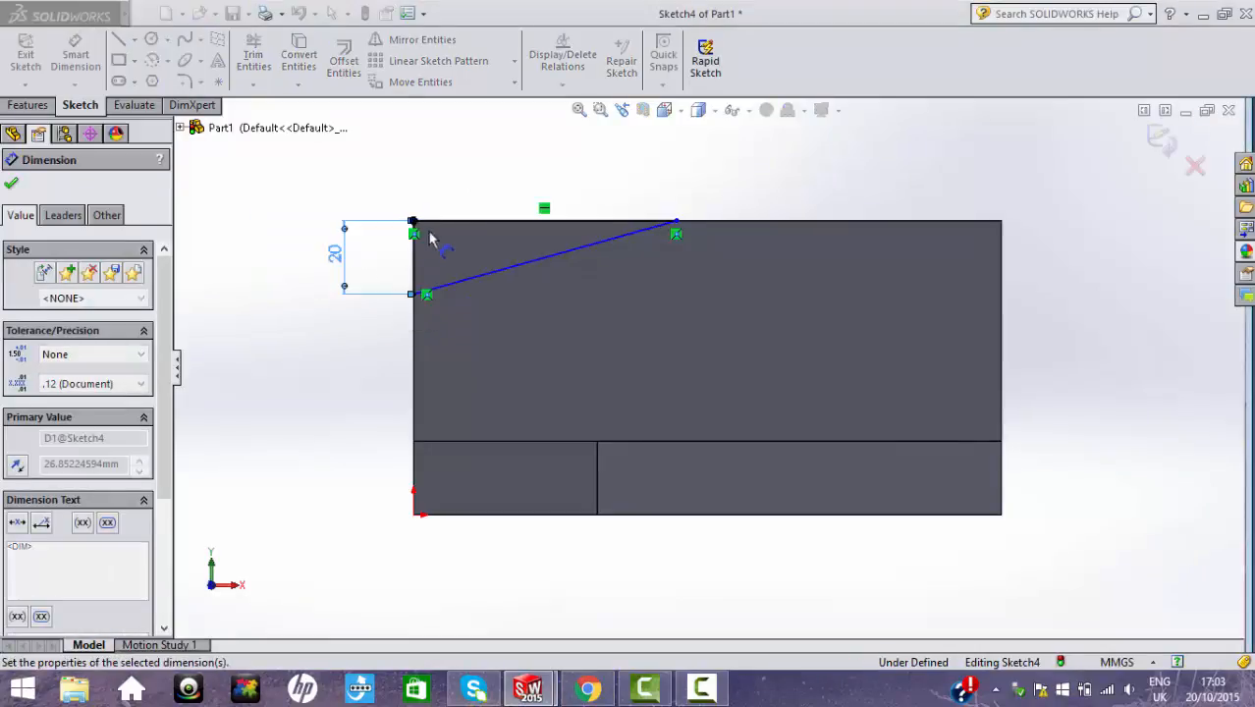
Dimension the triangle's horizontal side to 80 mm
{"action": "left_click", "coordinate": [457, 225]}
{"action": "left_click", "coordinate": [546, 166]}
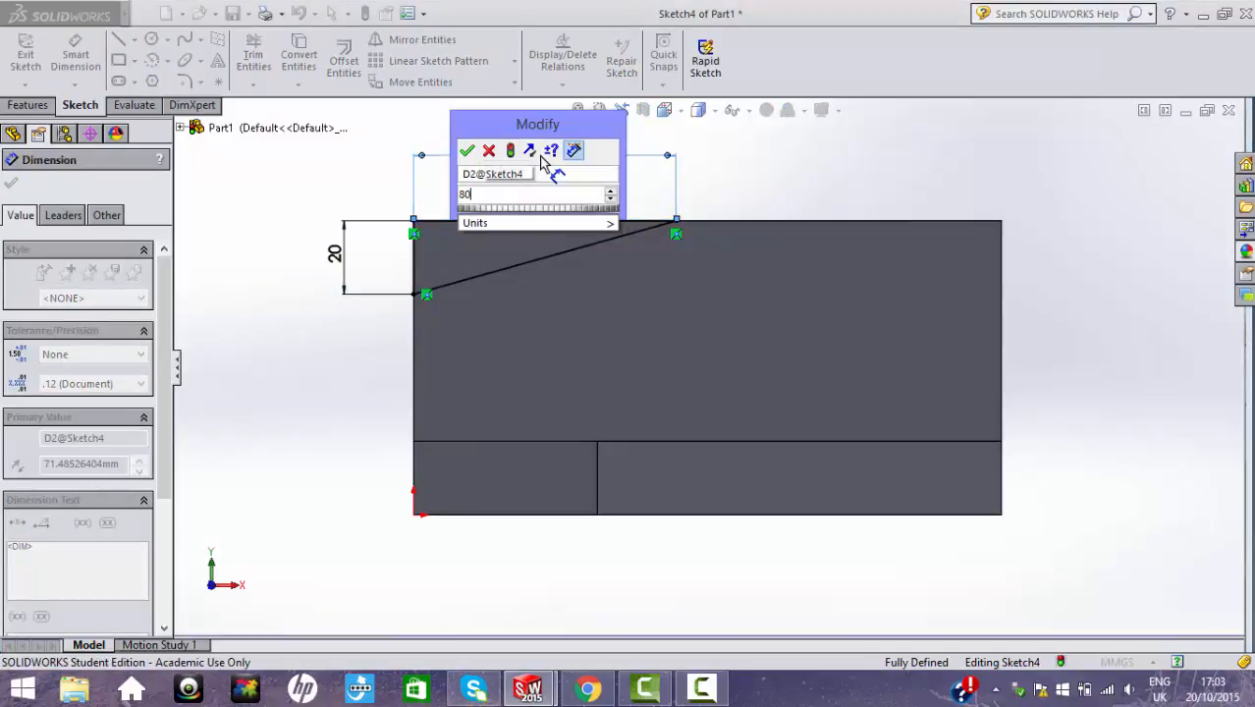
{"action": "type", "text": "80"}
{"action": "key", "text": "Return"}
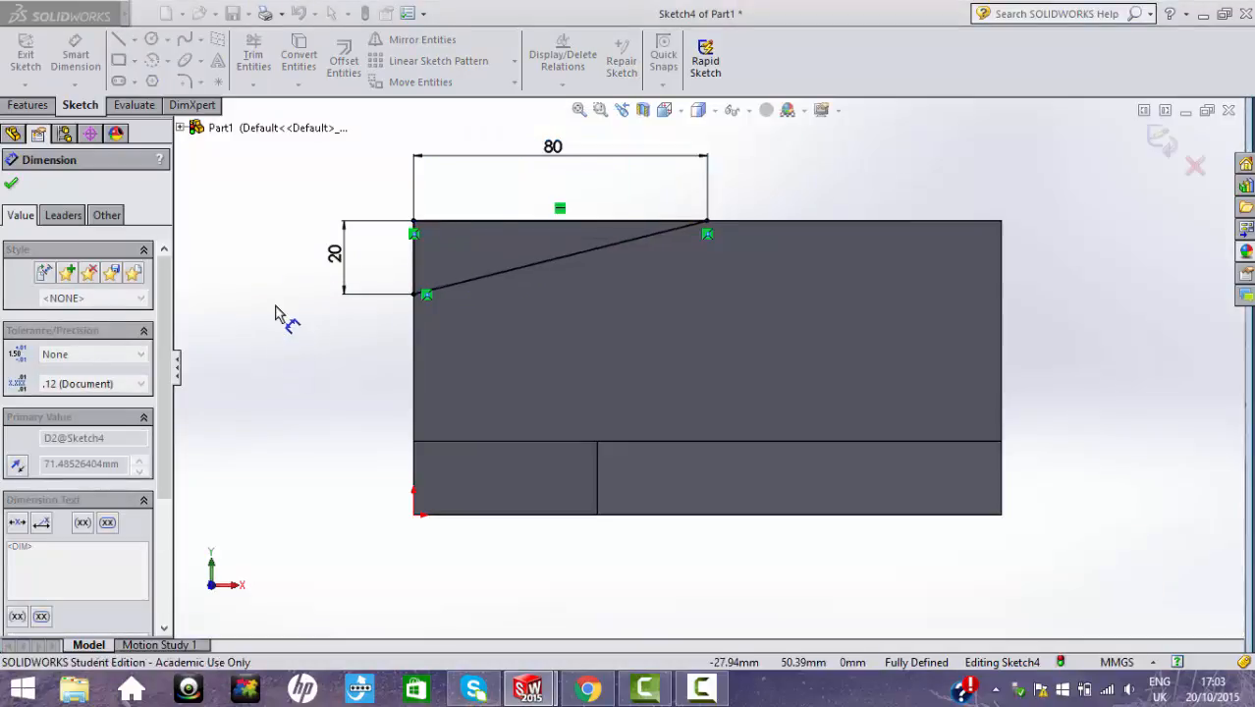
Extrude-cut the corner triangle 60 mm deep across the upper block to form its sloped rear top
{"action": "key", "text": "Escape"}
{"action": "left_click", "coordinate": [28, 105]}
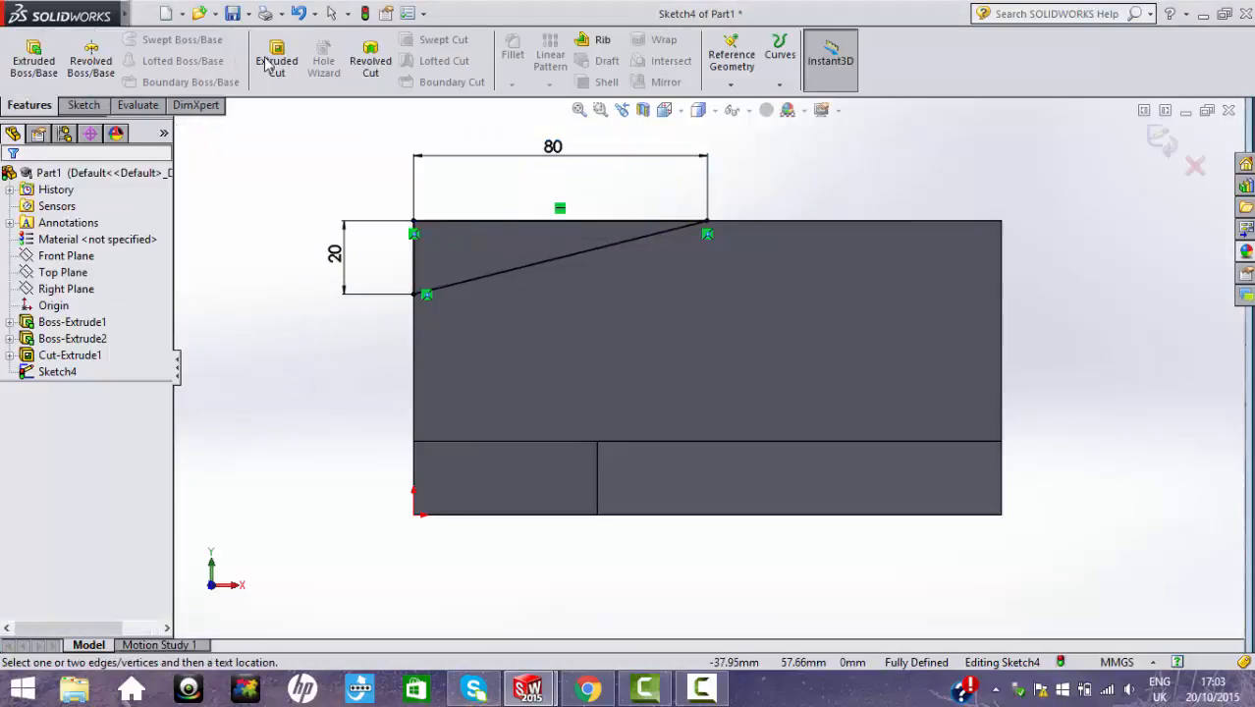
{"action": "left_click", "coordinate": [276, 61]}
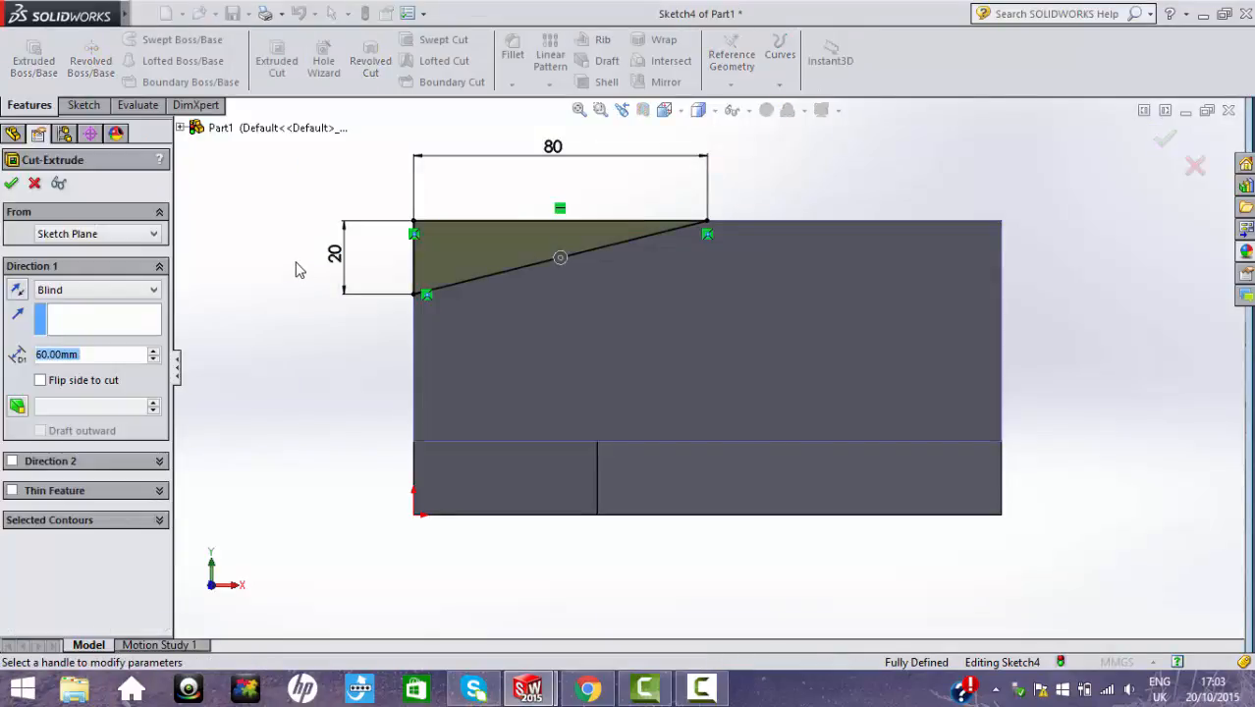
{"action": "middle_click_drag", "start_coordinate": [384, 410], "coordinate": [627, 297]}
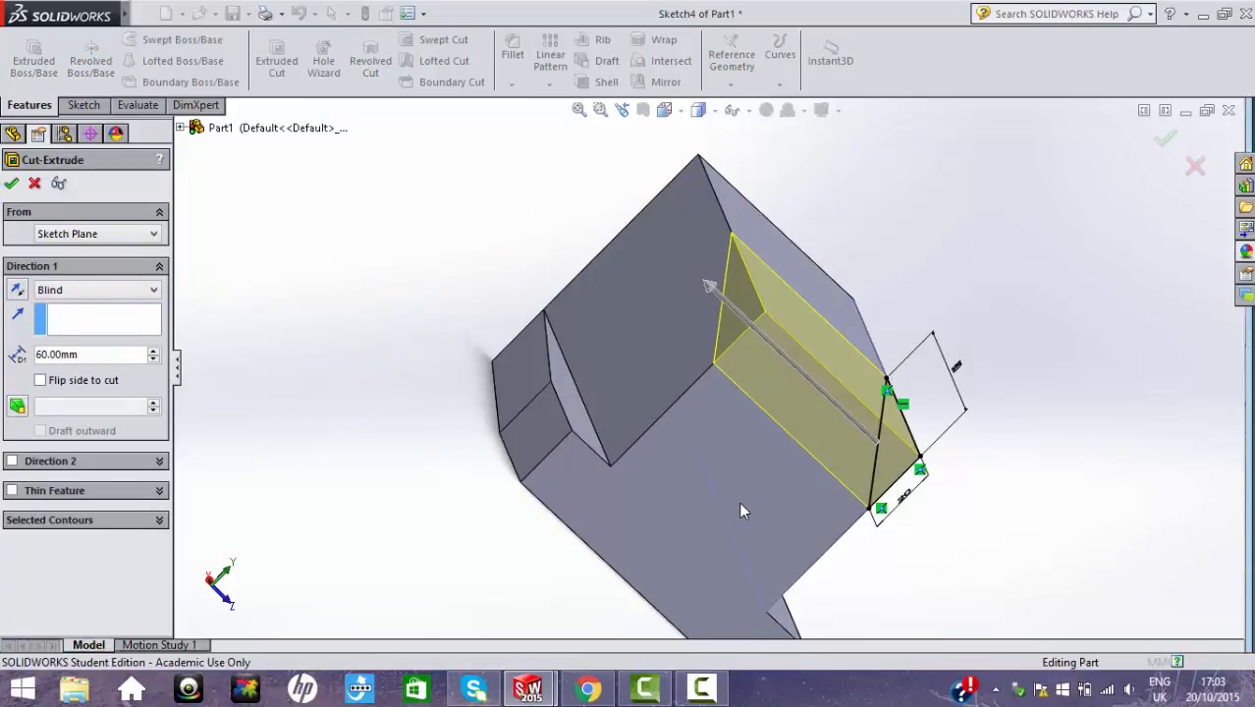
{"action": "middle_click_drag", "start_coordinate": [761, 469], "coordinate": [597, 364]}
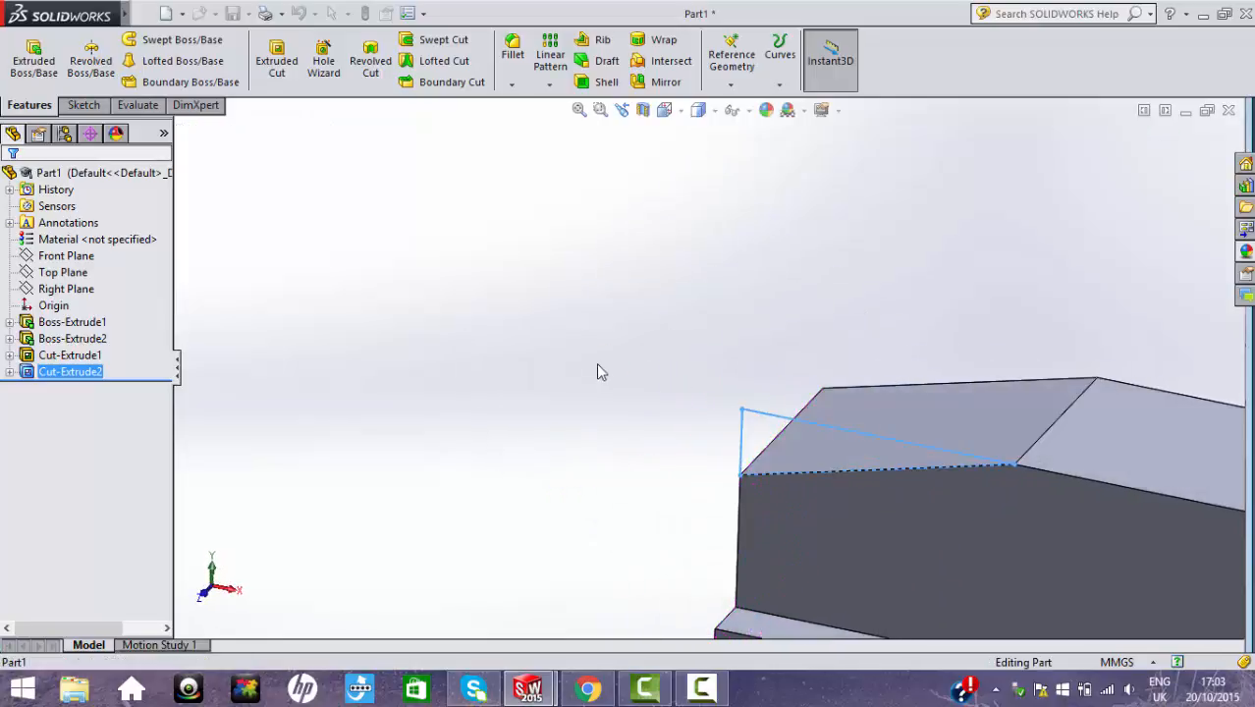
{"action": "left_click", "coordinate": [597, 365]}
{"action": "scroll", "coordinate": [701, 429], "scroll_direction": "up", "scroll_amount": 1}
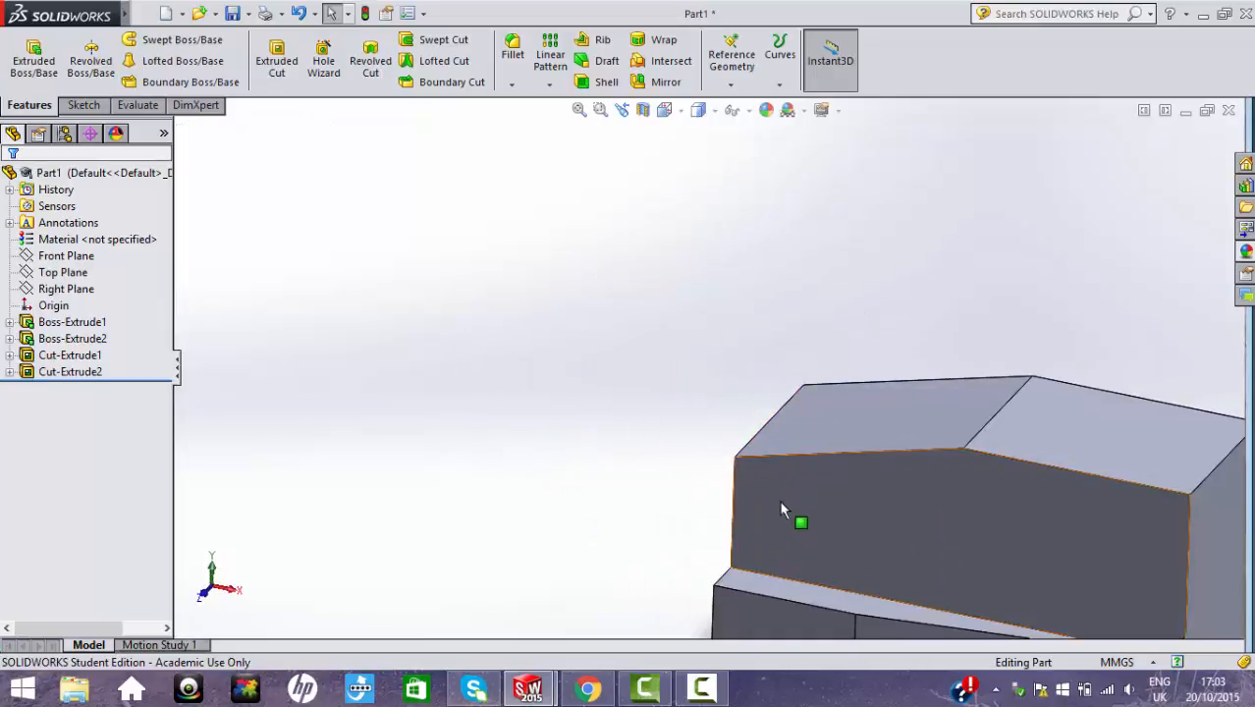
{"action": "scroll", "coordinate": [855, 484], "scroll_direction": "up", "scroll_amount": 3}
{"action": "mouse_move", "coordinate": [871, 482]}
{"action": "middle_mouse_down"}
{"action": "mouse_move", "coordinate": [815, 406]}
{"action": "mouse_move", "coordinate": [852, 454]}
{"action": "middle_mouse_up"}
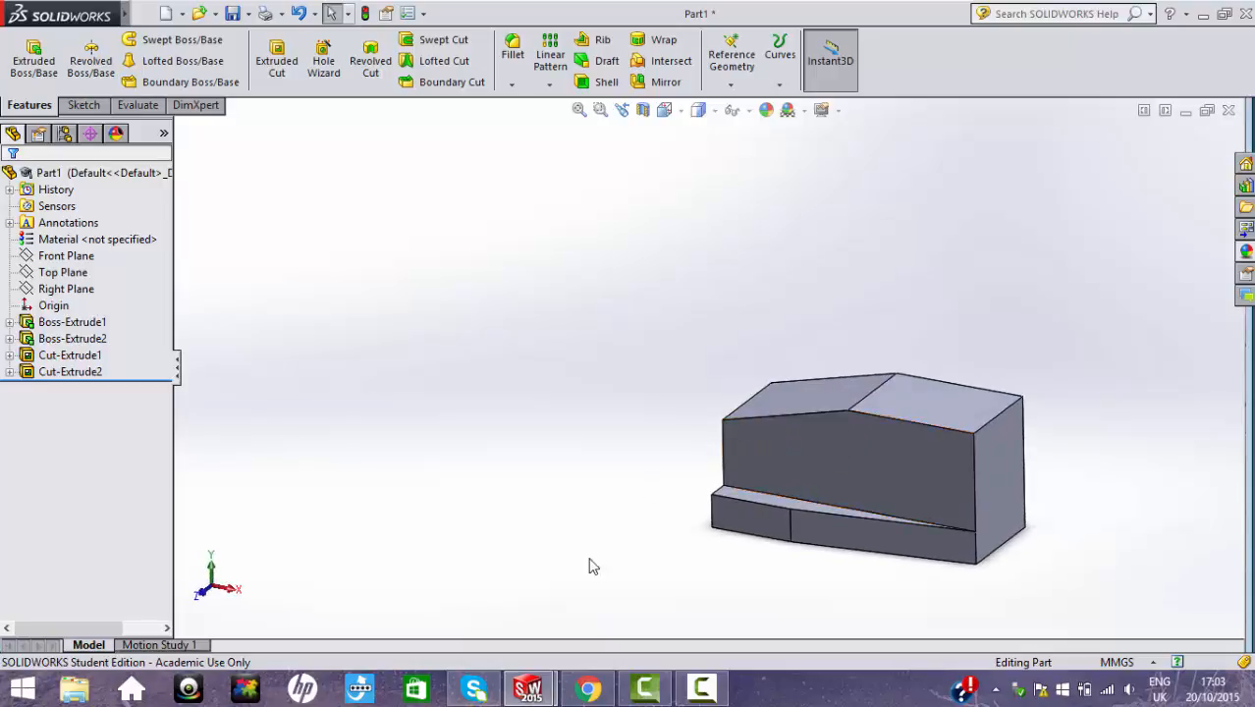
Check the stapler drawing in the browser and start a sketch on the upper block's long side face
{"action": "left_click", "coordinate": [587, 690]}
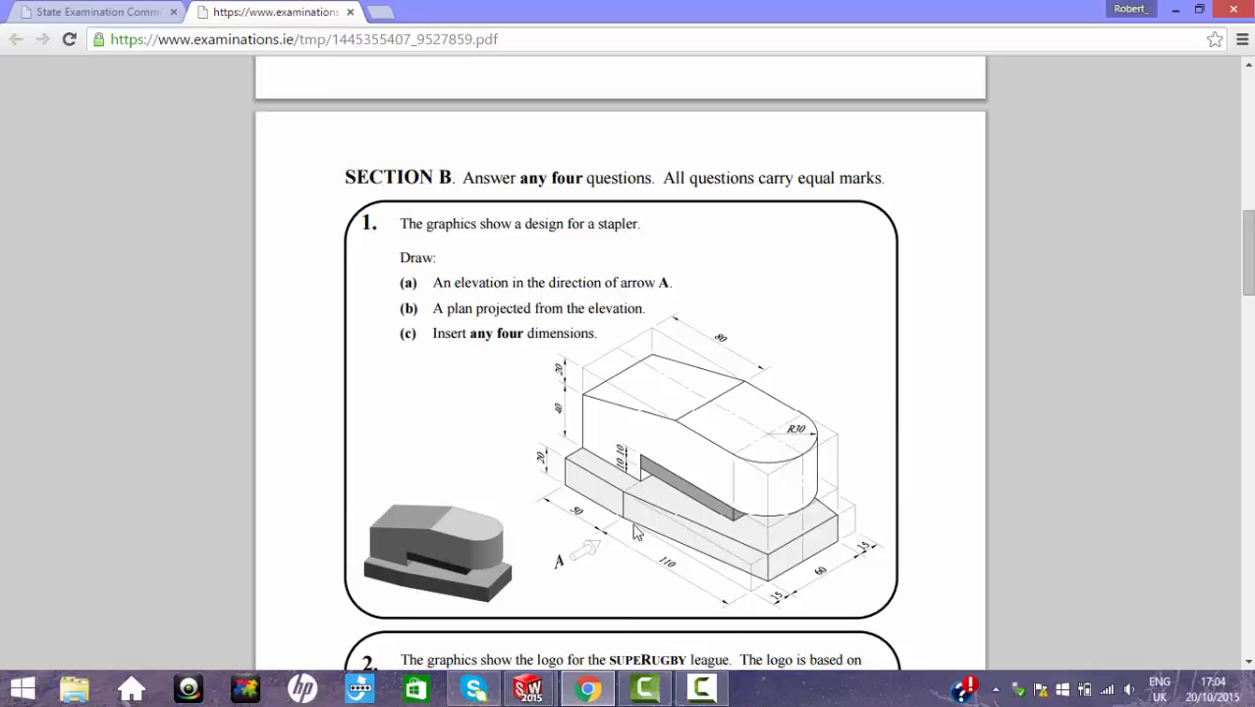
{"action": "mouse_move", "coordinate": [583, 690]}
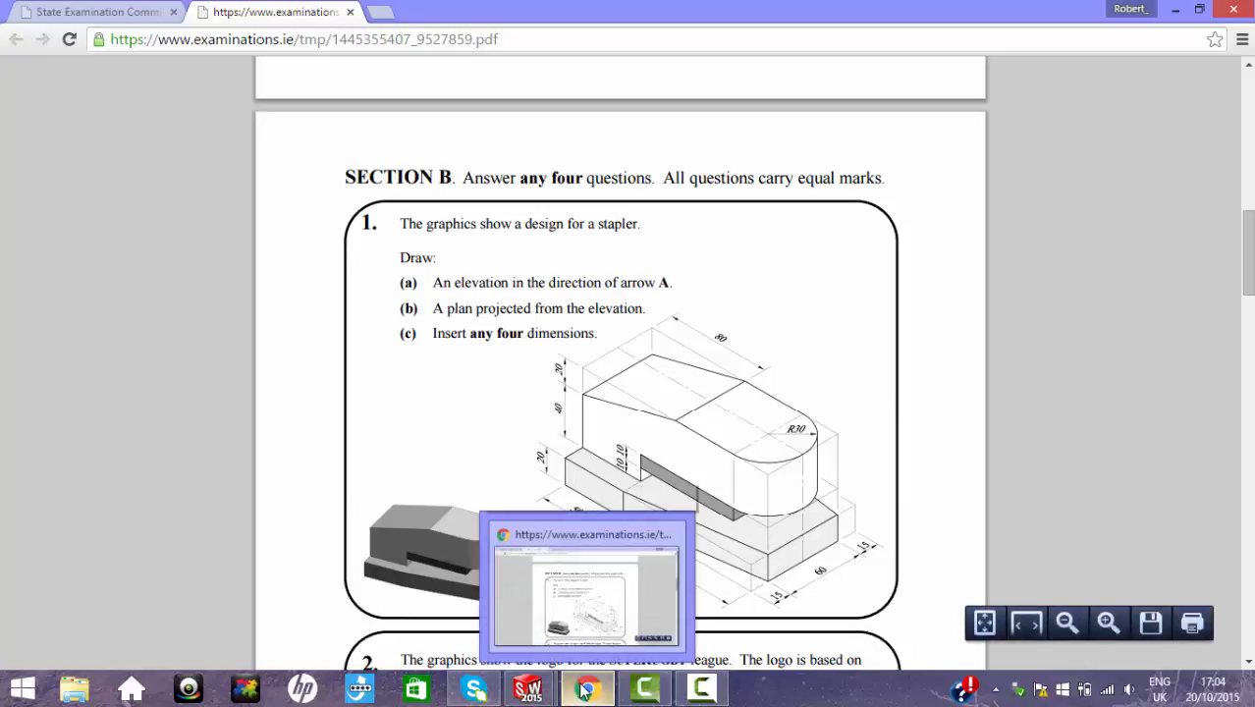
{"action": "left_click", "coordinate": [585, 690]}
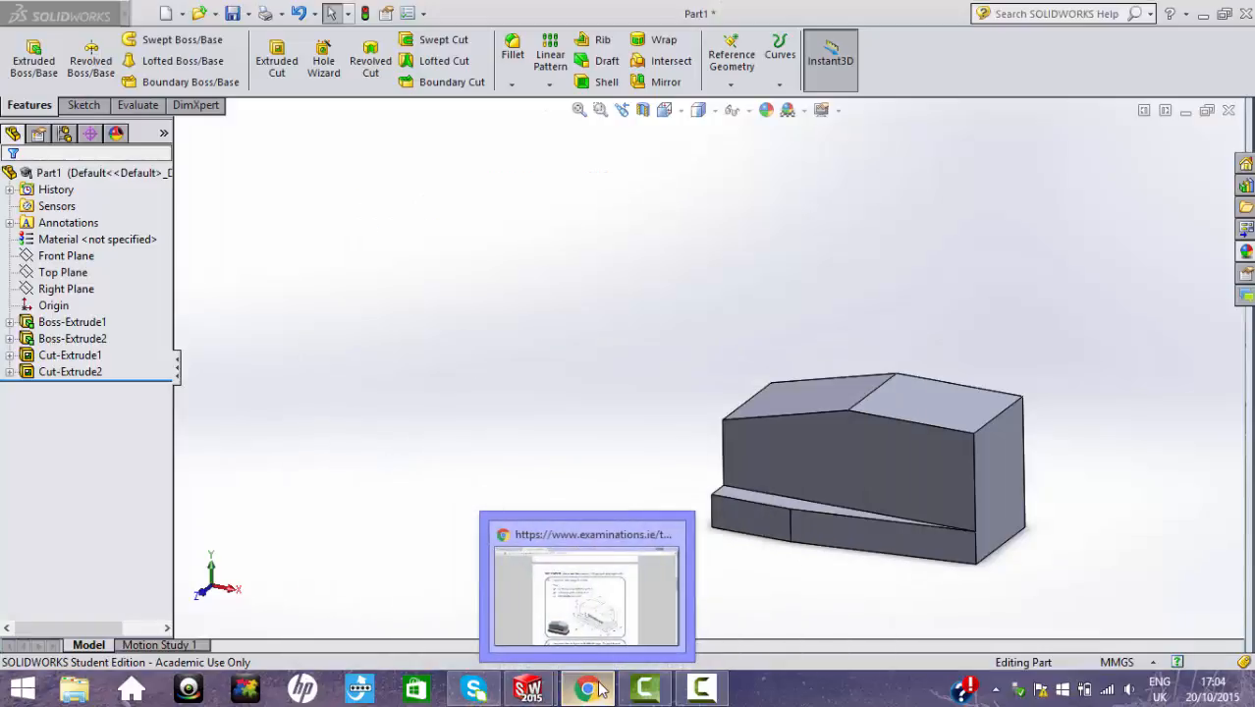
{"action": "left_click", "coordinate": [827, 445]}
{"action": "left_click", "coordinate": [887, 386]}
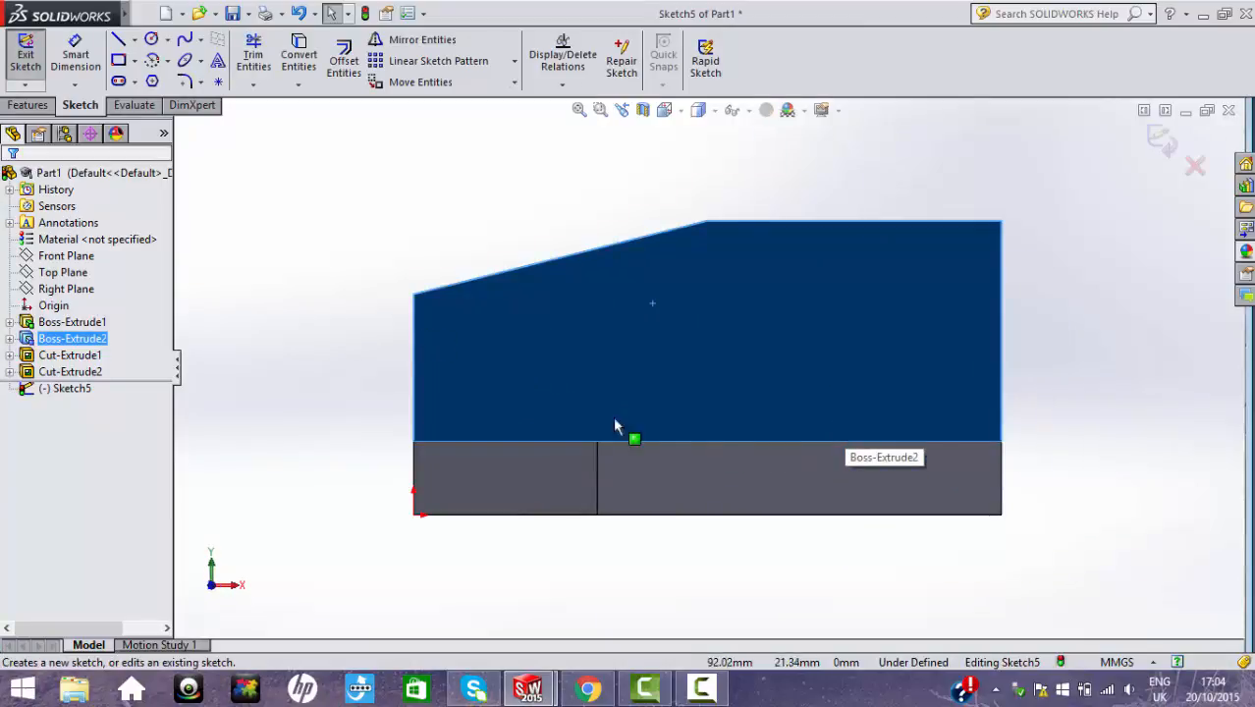
Sketch a closed stepped outline above the base's taper corner, rising about 10 mm, running about 54 mm, rising another 10 mm and ending at the front edge
{"action": "left_click", "coordinate": [117, 42]}
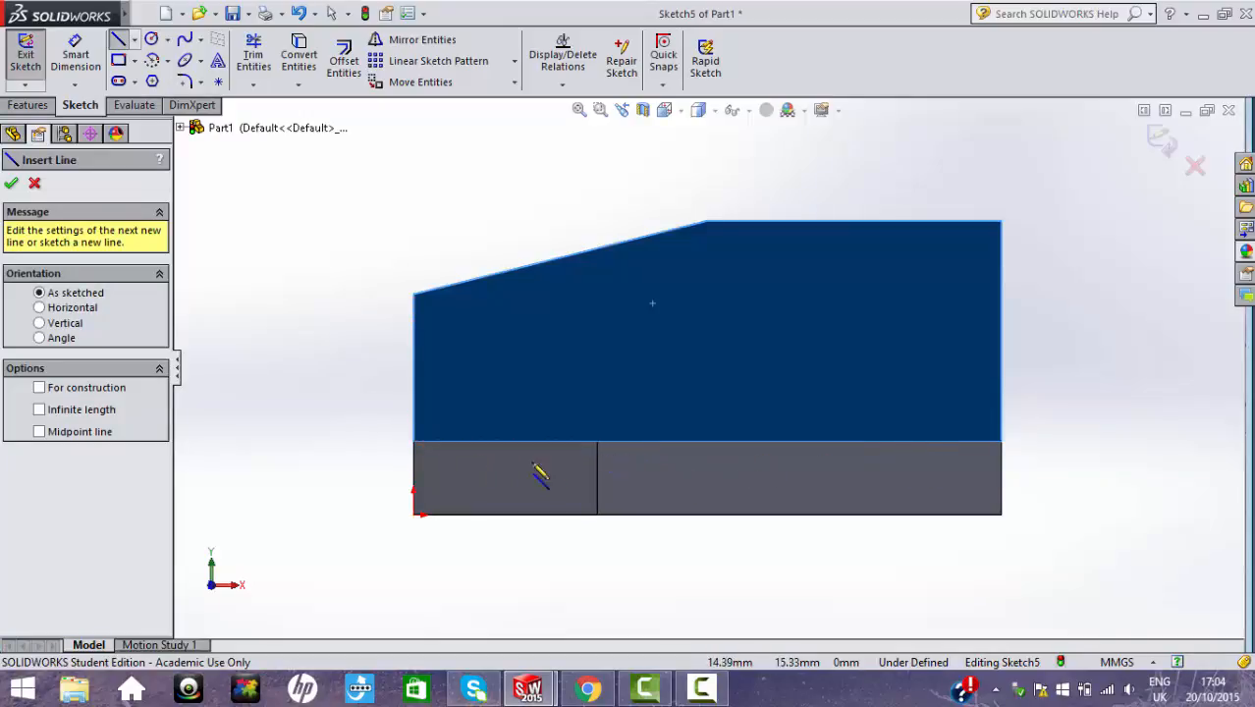
{"action": "left_click", "coordinate": [596, 441]}
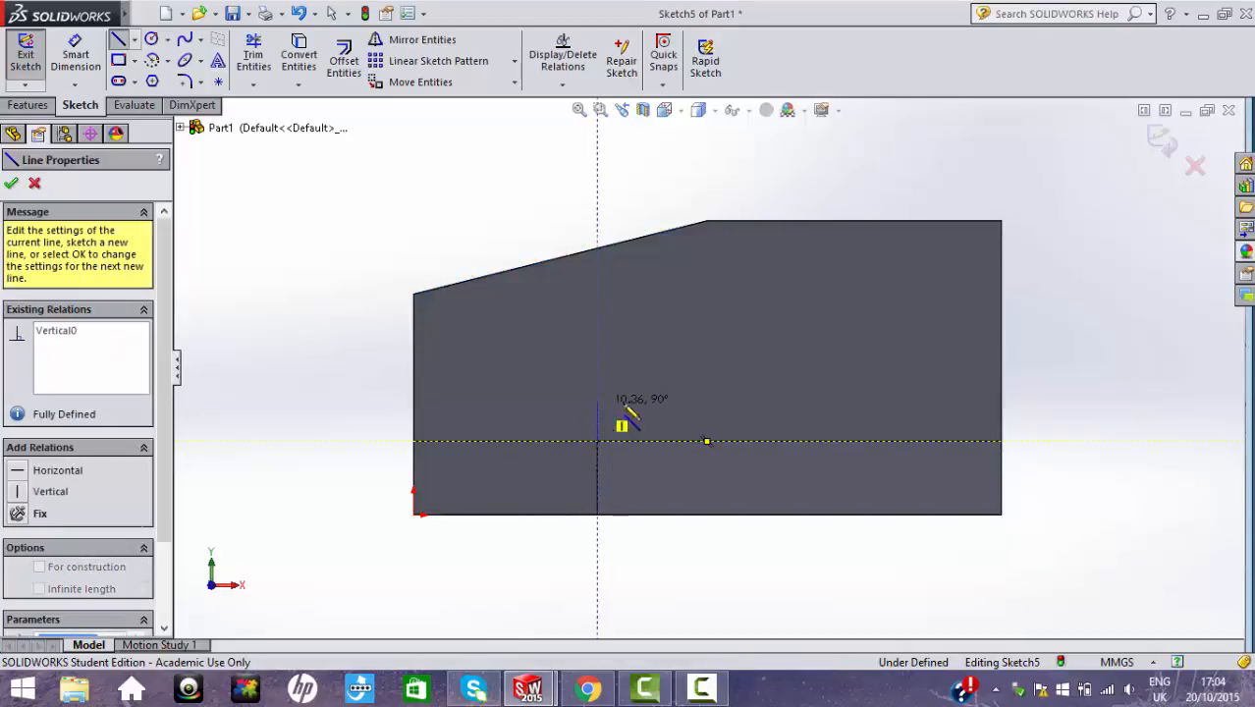
{"action": "left_click", "coordinate": [597, 402]}
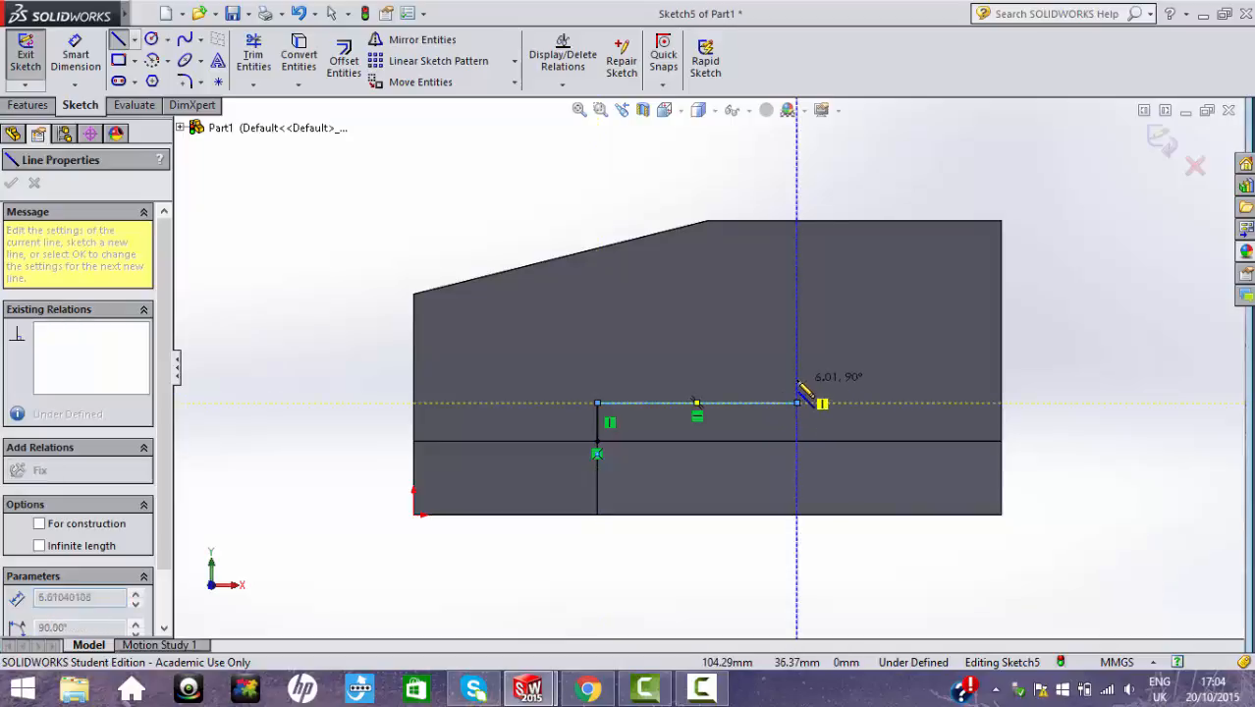
{"action": "left_click", "coordinate": [814, 384]}
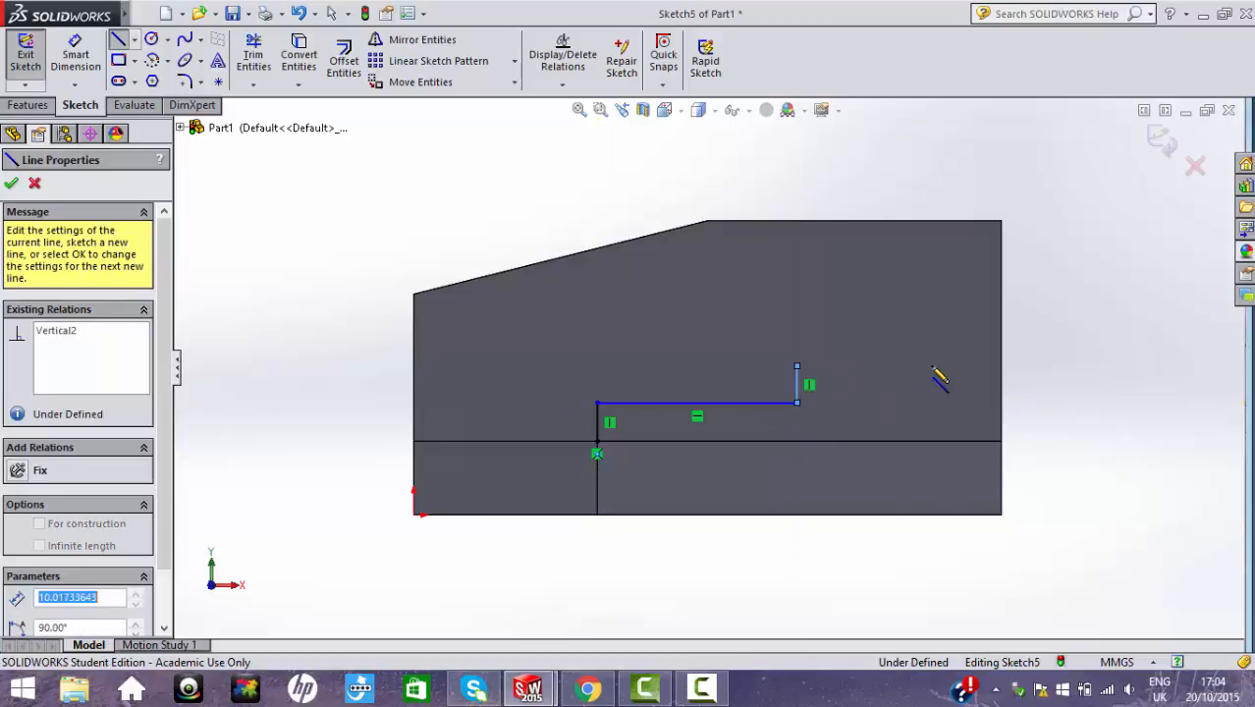
{"action": "left_click", "coordinate": [1001, 366]}
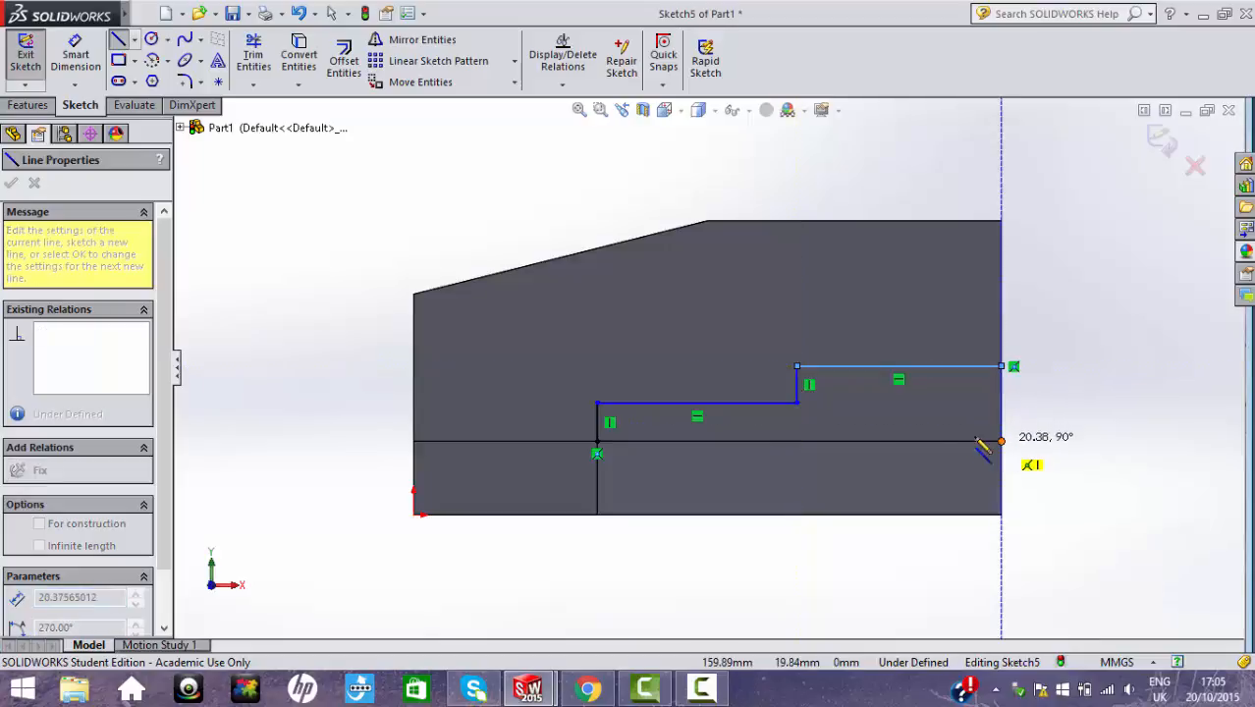
{"action": "left_click", "coordinate": [1000, 441]}
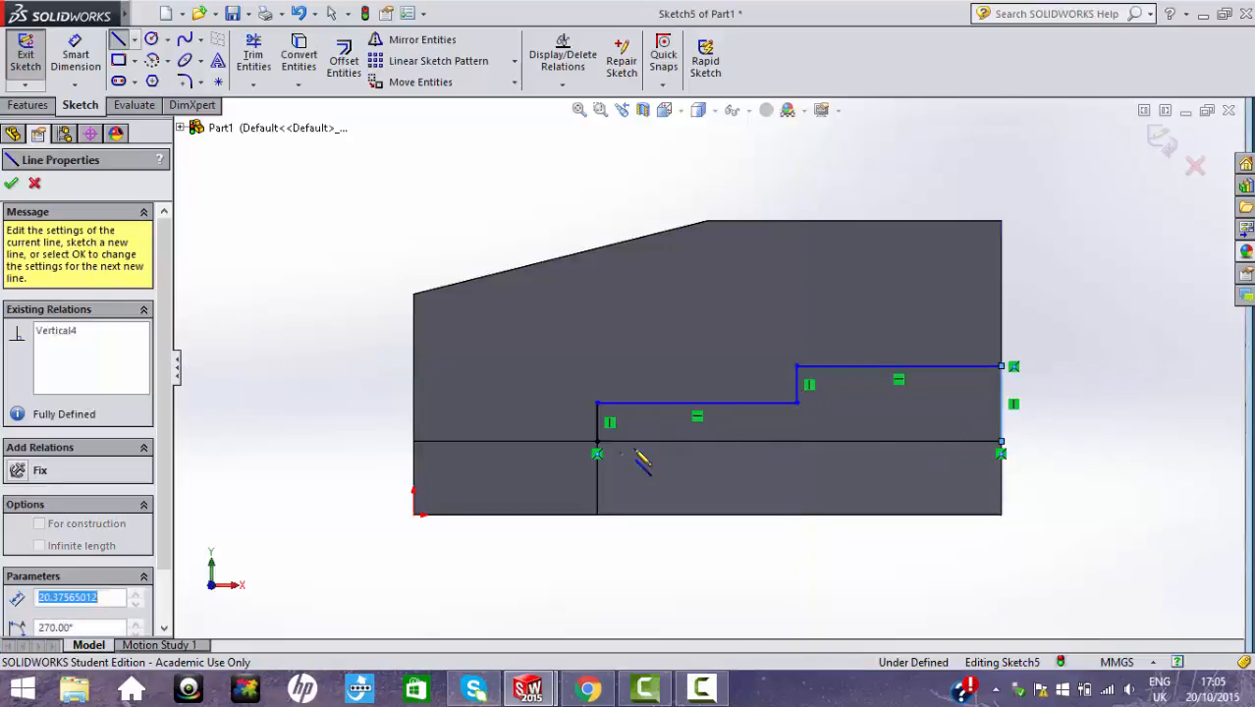
{"action": "left_click", "coordinate": [525, 358]}
{"action": "key", "text": "Escape"}
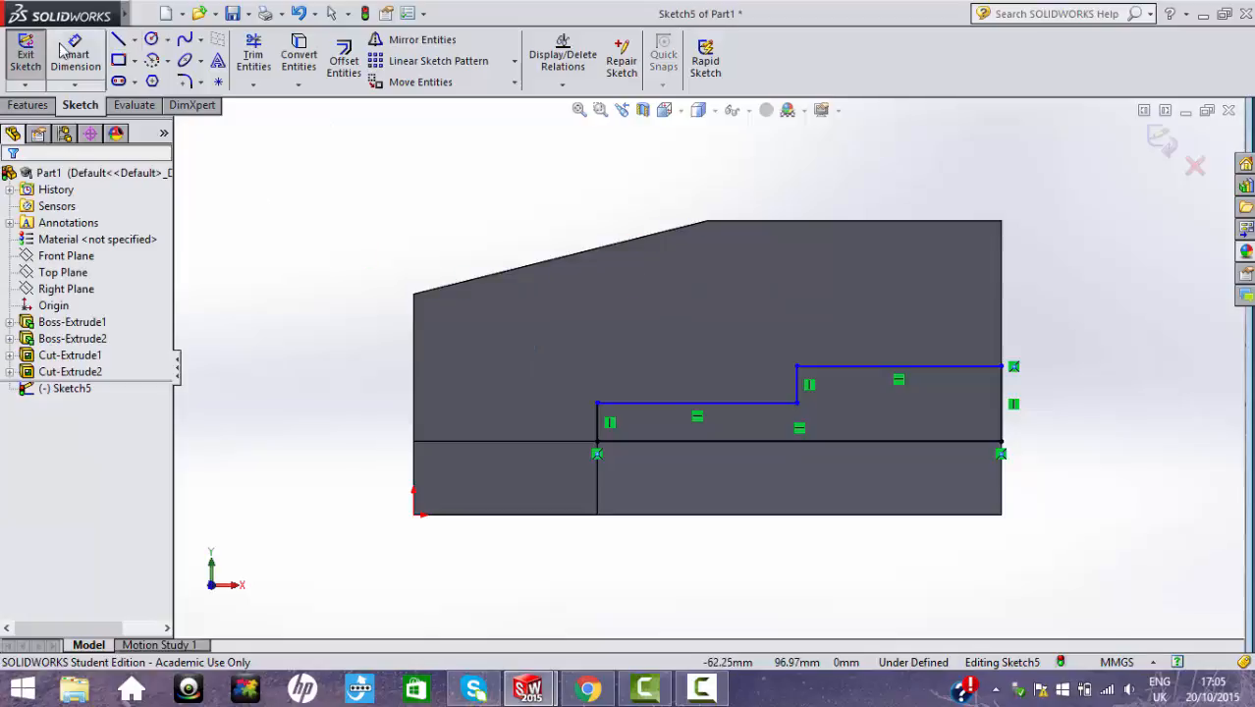
Dimension the stepped outline's rear vertical side to 10 mm and its lower horizontal step line to 80 mm
{"action": "left_click", "coordinate": [73, 54]}
{"action": "left_click", "coordinate": [597, 422]}
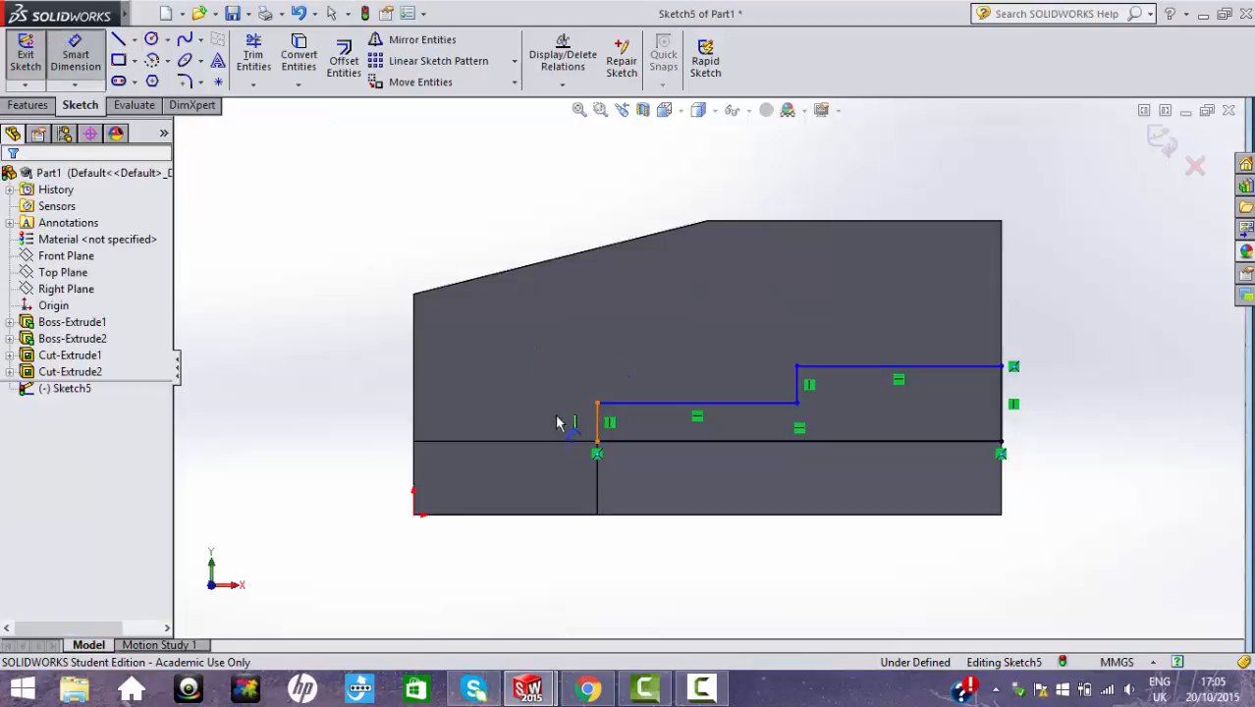
{"action": "left_click", "coordinate": [533, 422]}
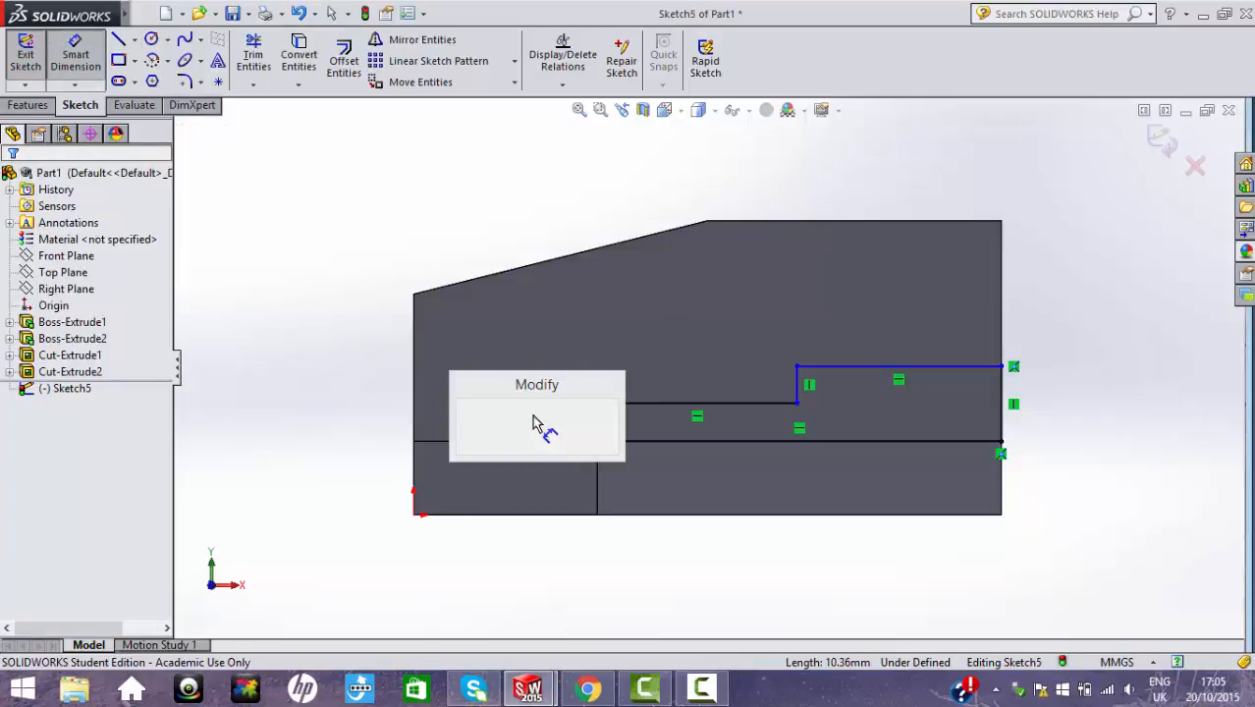
{"action": "key", "text": "Return"}
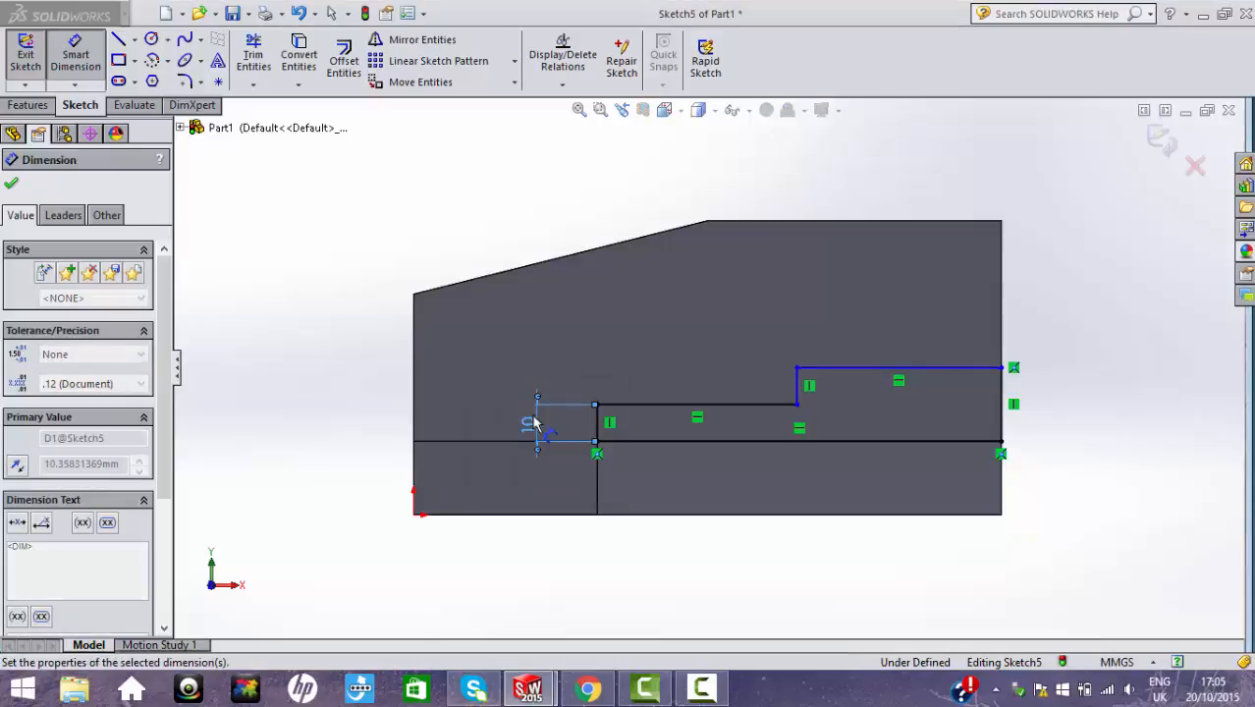
{"action": "left_click", "coordinate": [650, 413]}
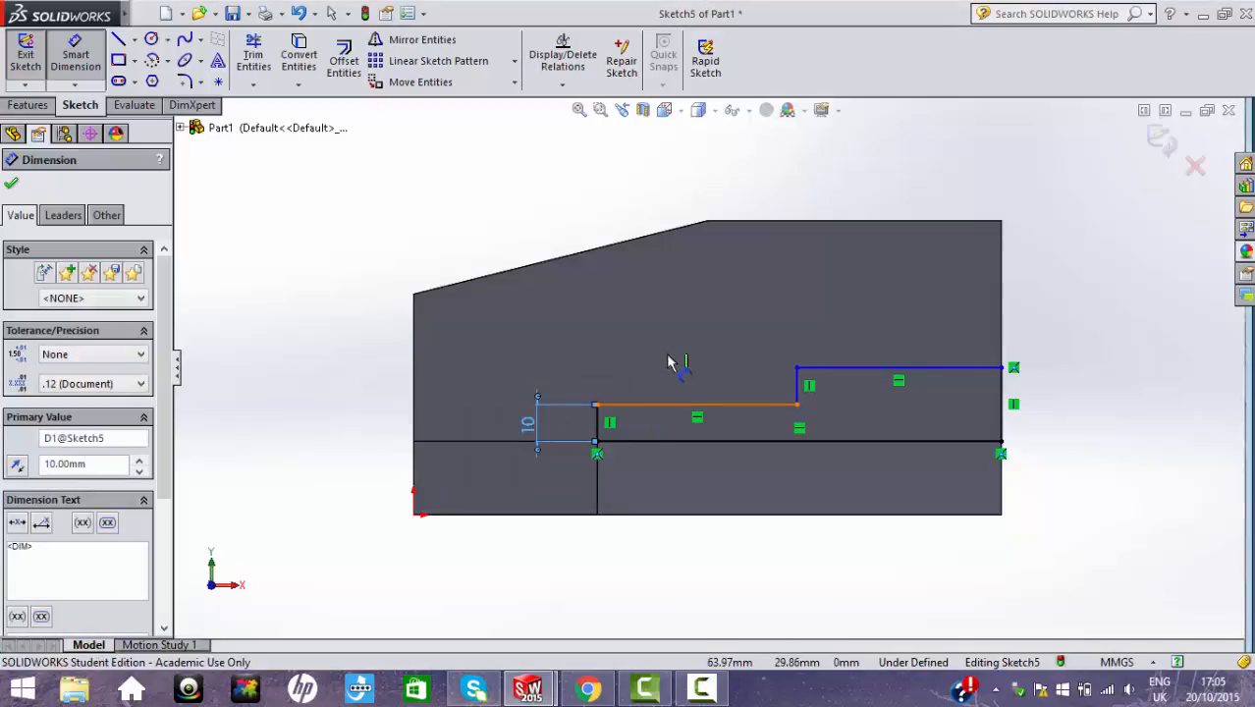
{"action": "left_click", "coordinate": [691, 350]}
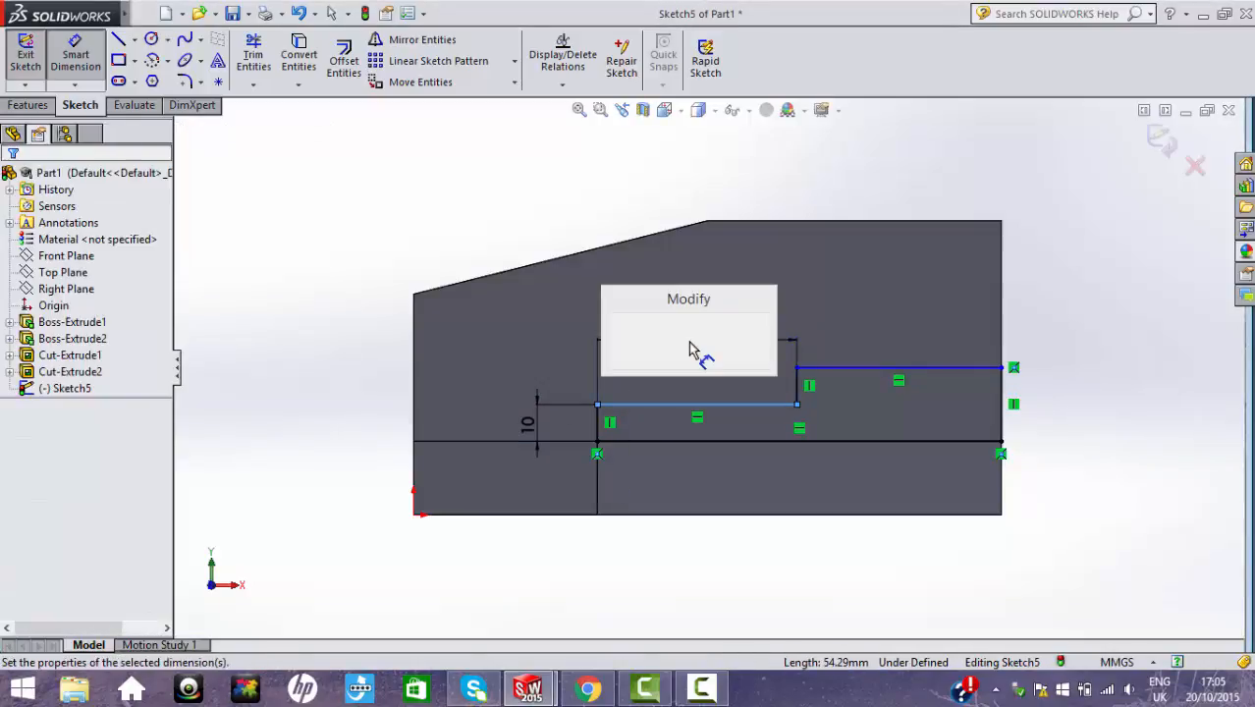
{"action": "type", "text": "80"}
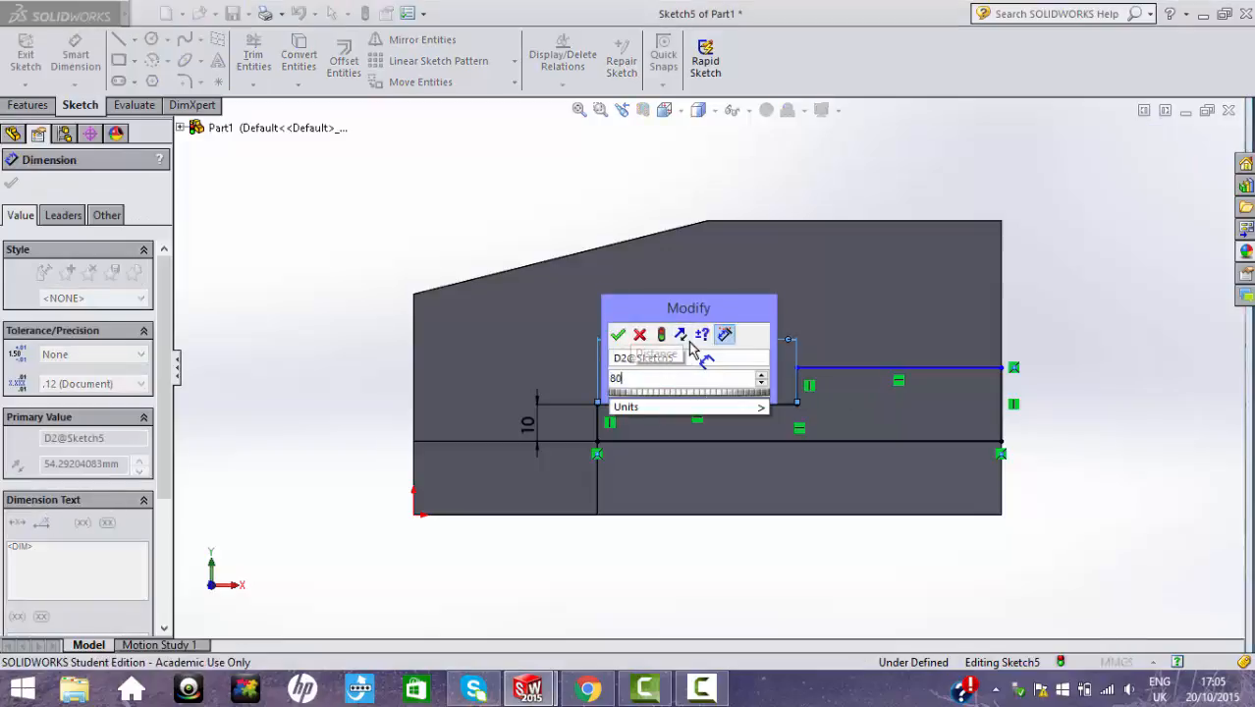
{"action": "key", "text": "Escape"}
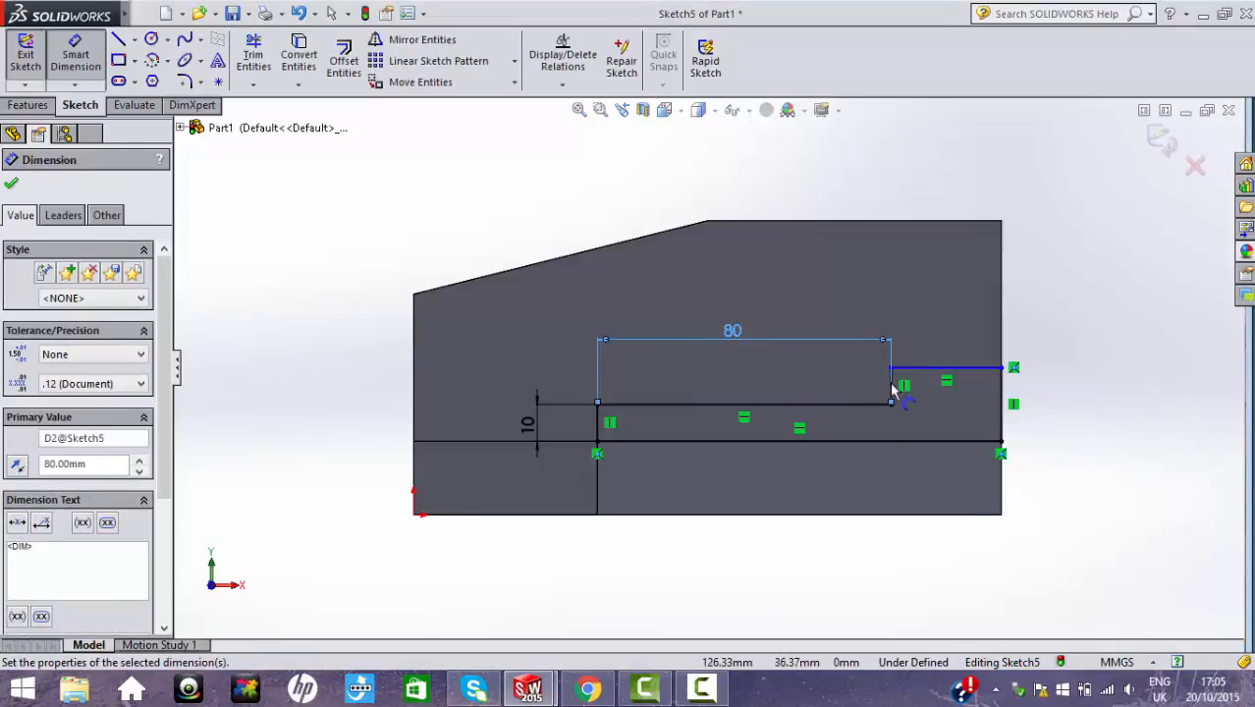
Dimension the vertical line between the two steps of the outline to 10 mm
{"action": "left_click", "coordinate": [888, 390]}
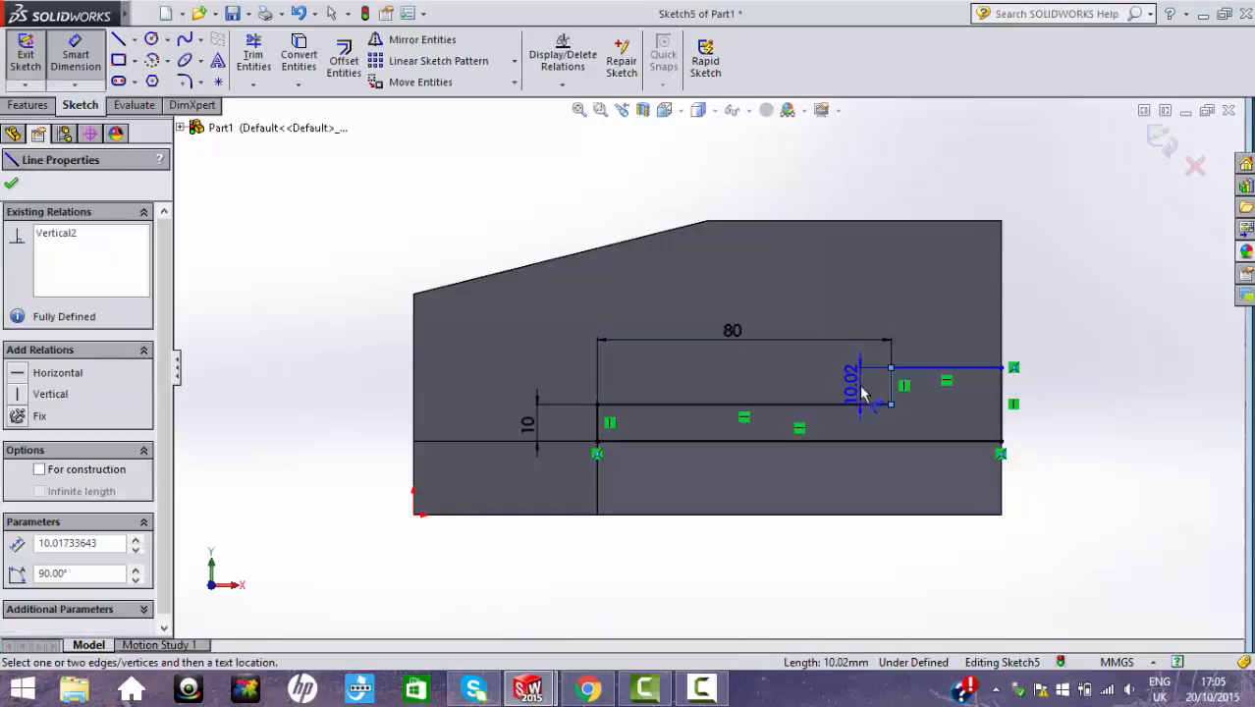
{"action": "left_click", "coordinate": [860, 393]}
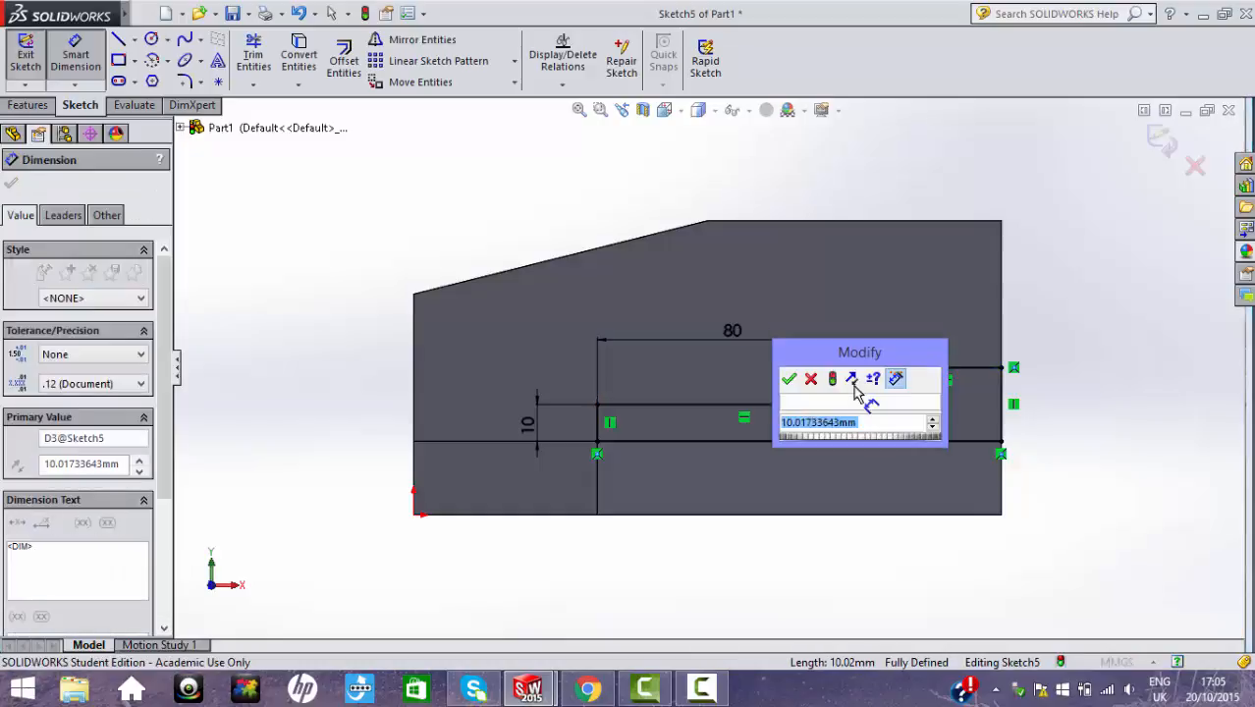
{"action": "key", "text": "Return"}
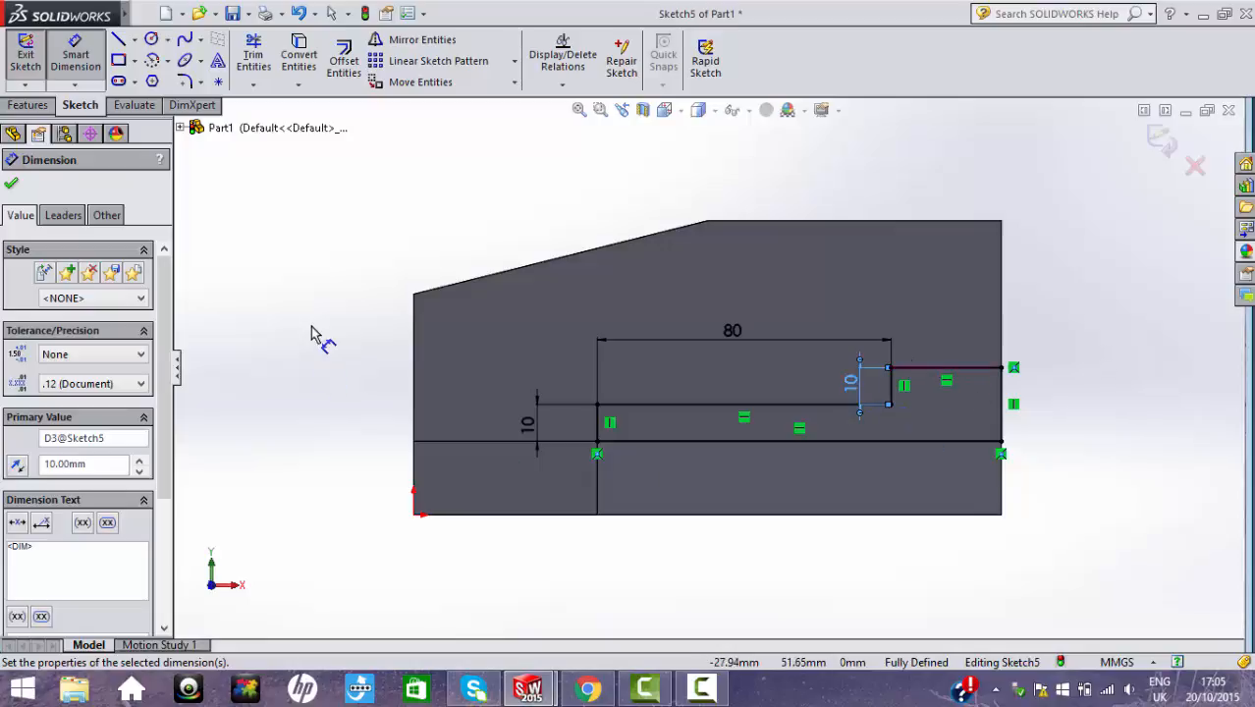
{"action": "key", "text": "Escape"}
Extrude-cut the stepped outline 60 mm deep through the lower part of the upper block
{"action": "left_click", "coordinate": [29, 105]}
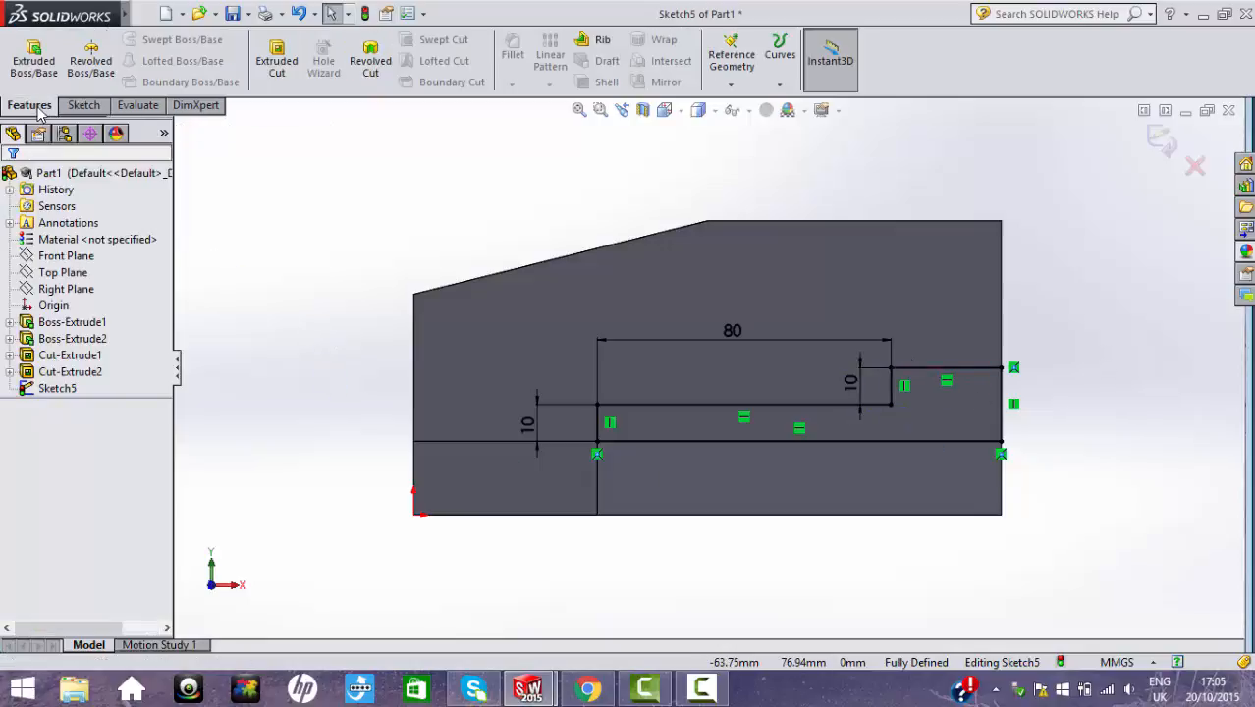
{"action": "left_click", "coordinate": [277, 57]}
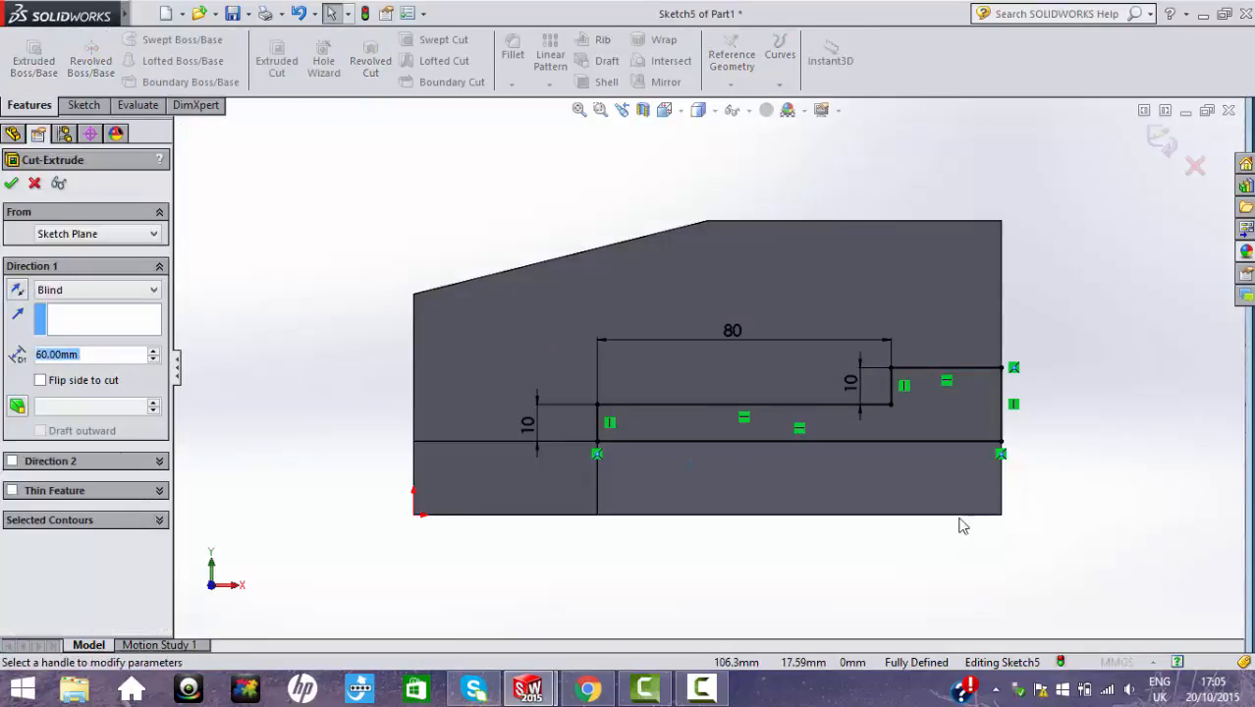
{"action": "middle_click_drag", "start_coordinate": [840, 555], "coordinate": [830, 572]}
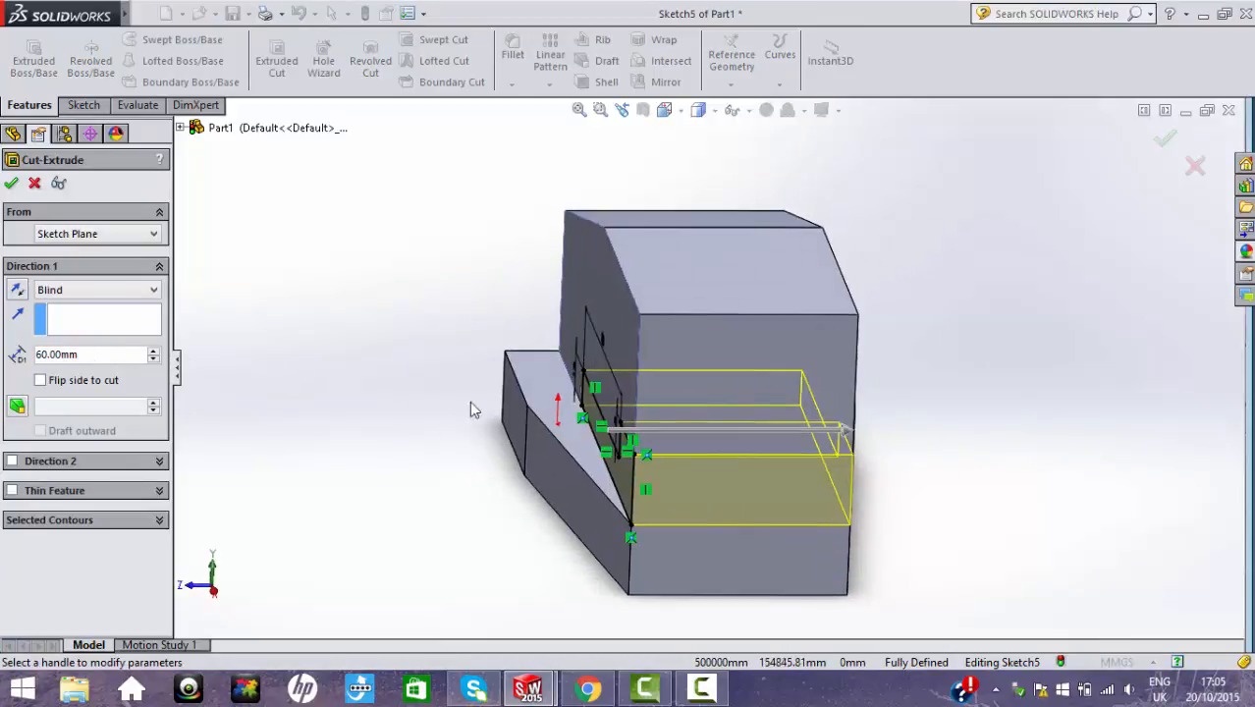
{"action": "middle_click_drag", "start_coordinate": [705, 339], "coordinate": [645, 239]}
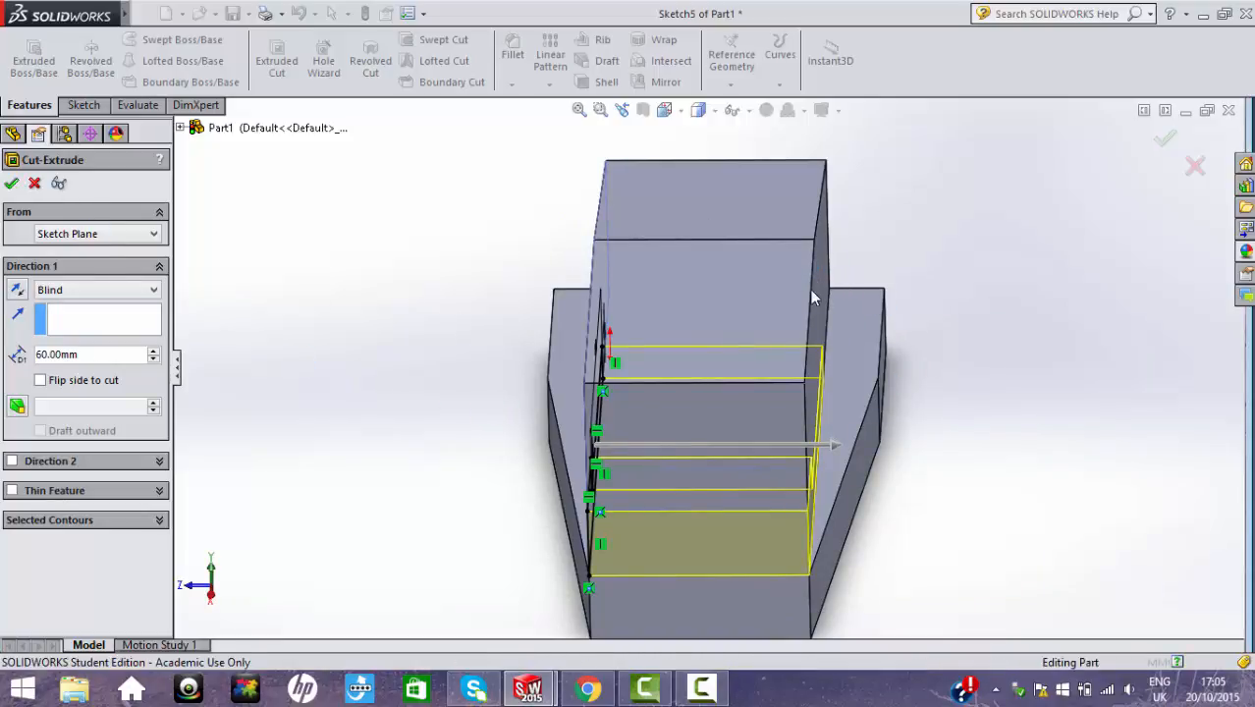
{"action": "key", "text": "Return"}
{"action": "mouse_move", "coordinate": [814, 482]}
{"action": "middle_mouse_down"}
{"action": "mouse_move", "coordinate": [794, 471]}
{"action": "mouse_move", "coordinate": [790, 430]}
{"action": "mouse_move", "coordinate": [850, 445]}
{"action": "middle_mouse_up"}
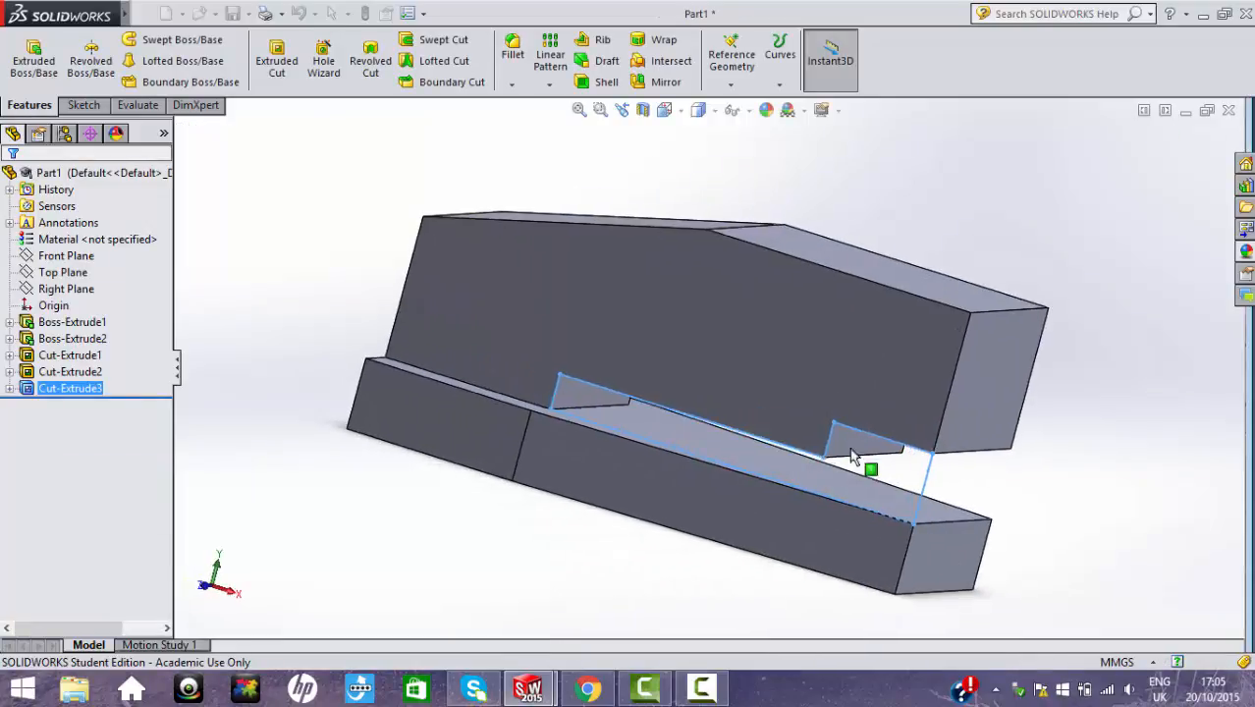
{"action": "left_click", "coordinate": [305, 251]}
Display the slotted part in isometric view and compare its gap with the stapler drawing in the browser
{"action": "middle_click_drag", "start_coordinate": [640, 500], "coordinate": [673, 426]}
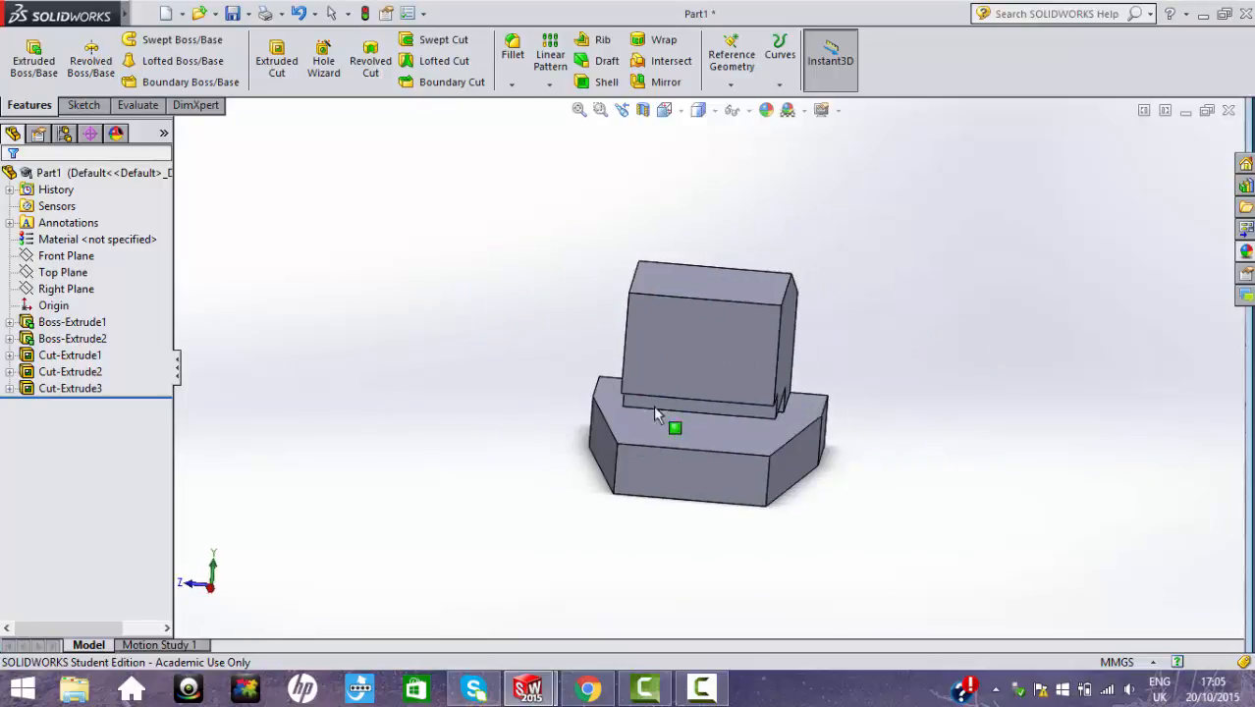
{"action": "key", "text": "space"}
{"action": "left_click", "coordinate": [731, 502]}
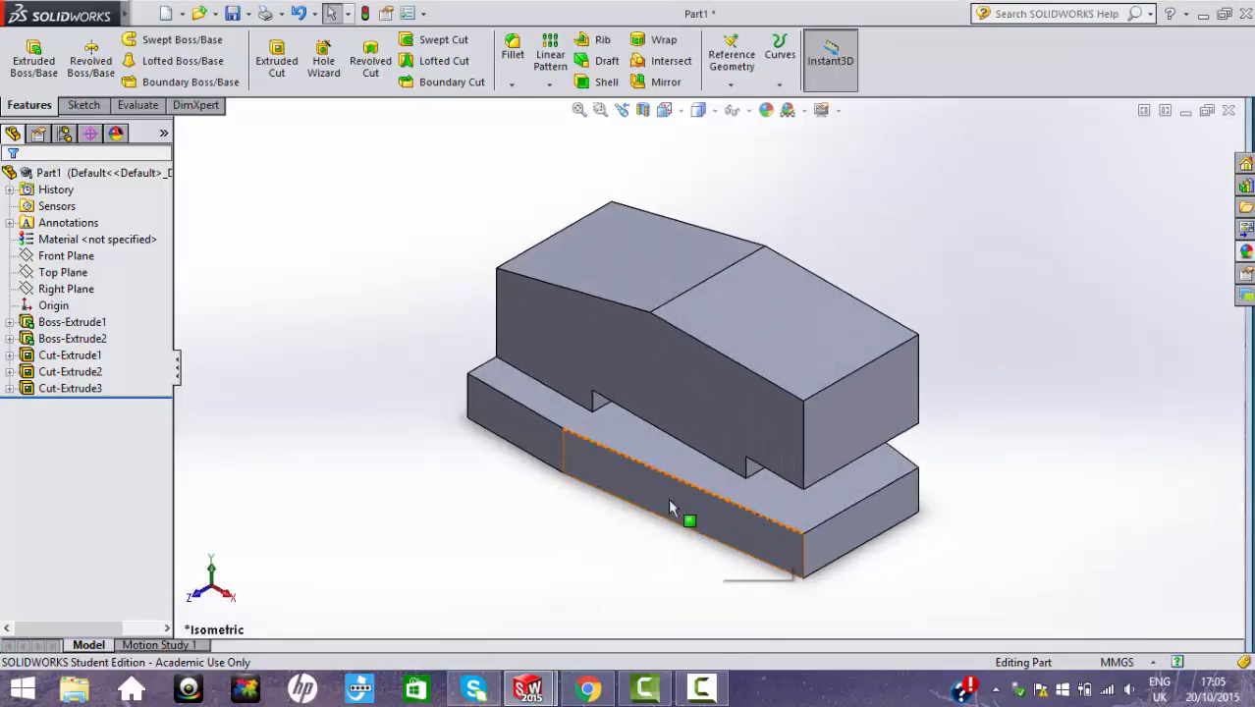
{"action": "left_click", "coordinate": [570, 690]}
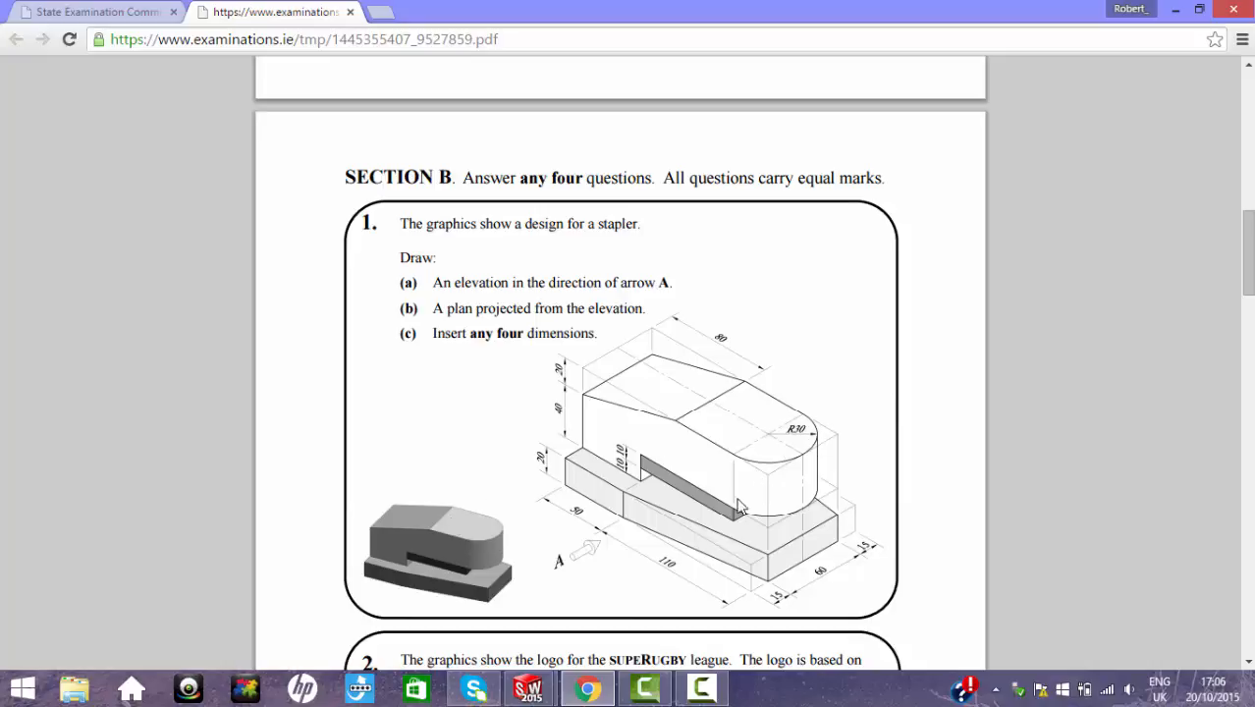
In SOLIDWORKS, fillet both vertical edges at the front end of the upper block with a 30 mm radius and display the part in isometric view
{"action": "left_click", "coordinate": [527, 690]}
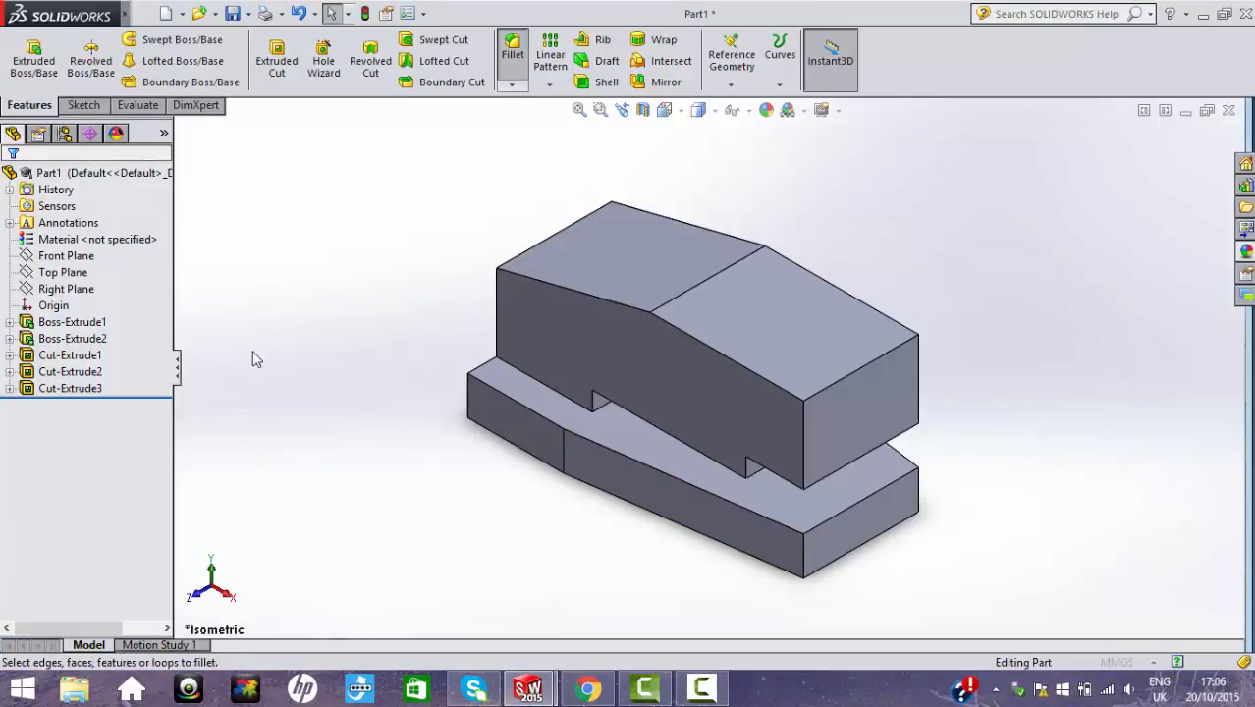
{"action": "type", "text": "30"}
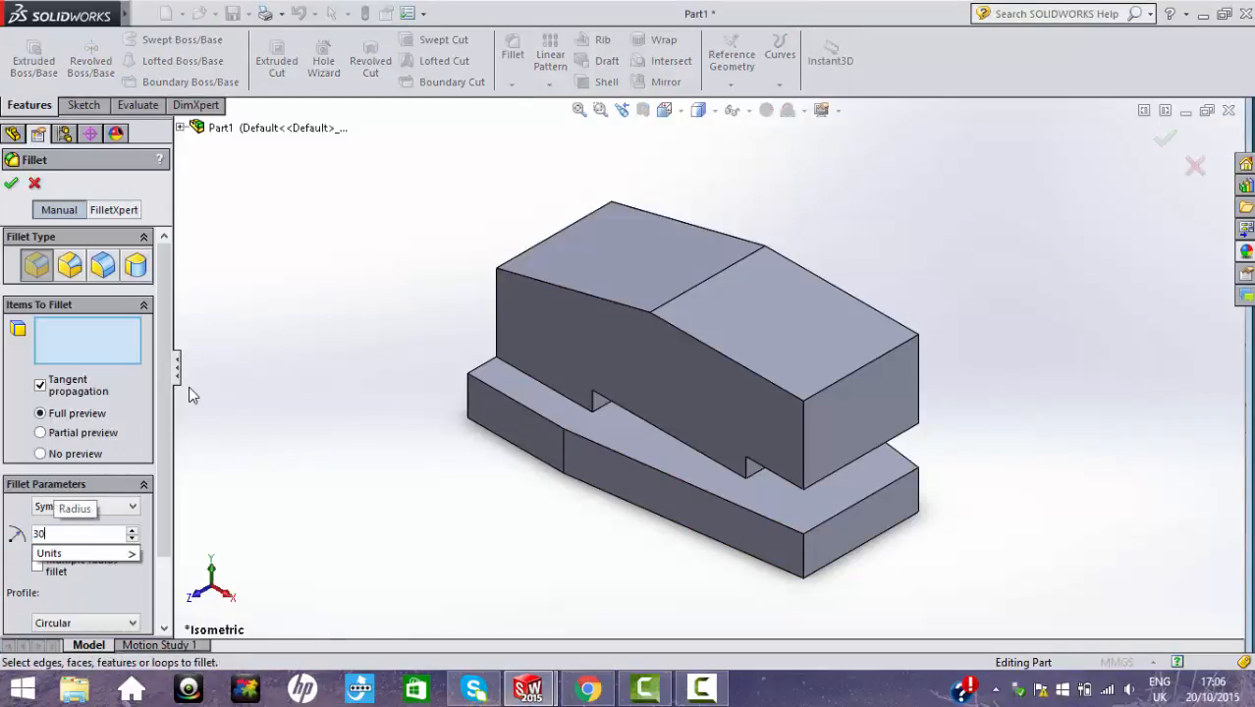
{"action": "key", "text": "Return"}
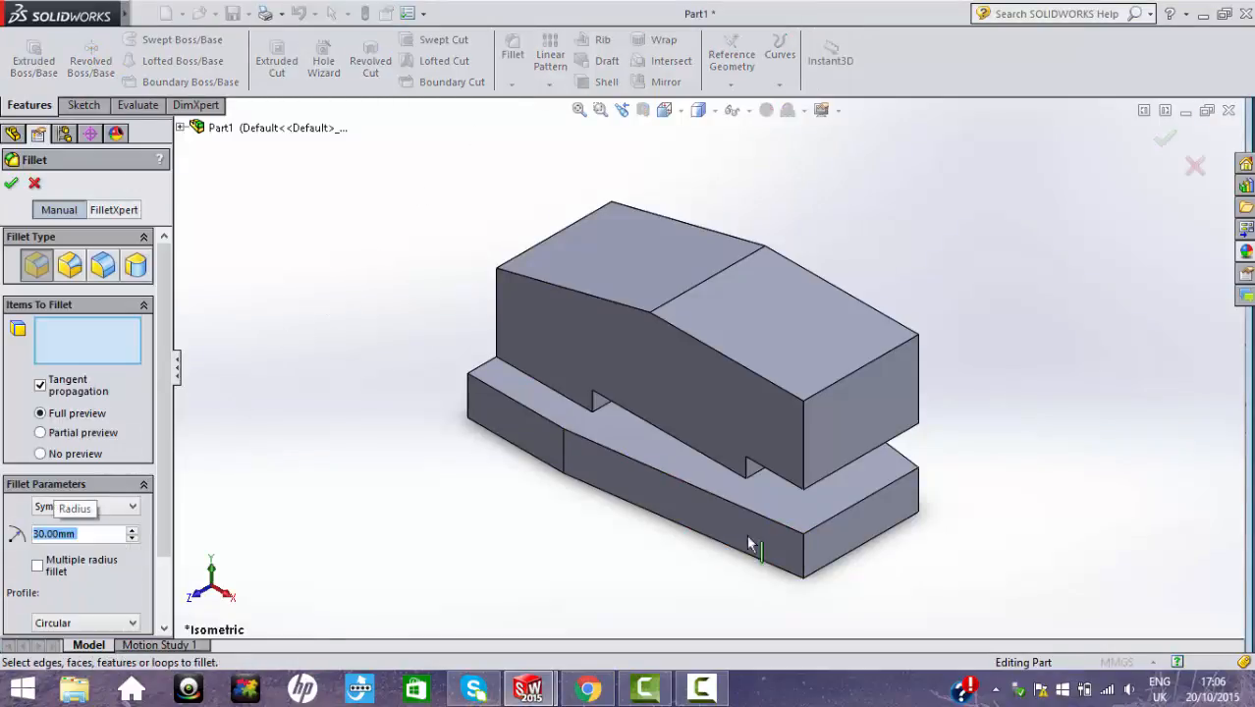
{"action": "left_click", "coordinate": [804, 422]}
{"action": "middle_click_drag", "start_coordinate": [820, 419], "coordinate": [771, 443]}
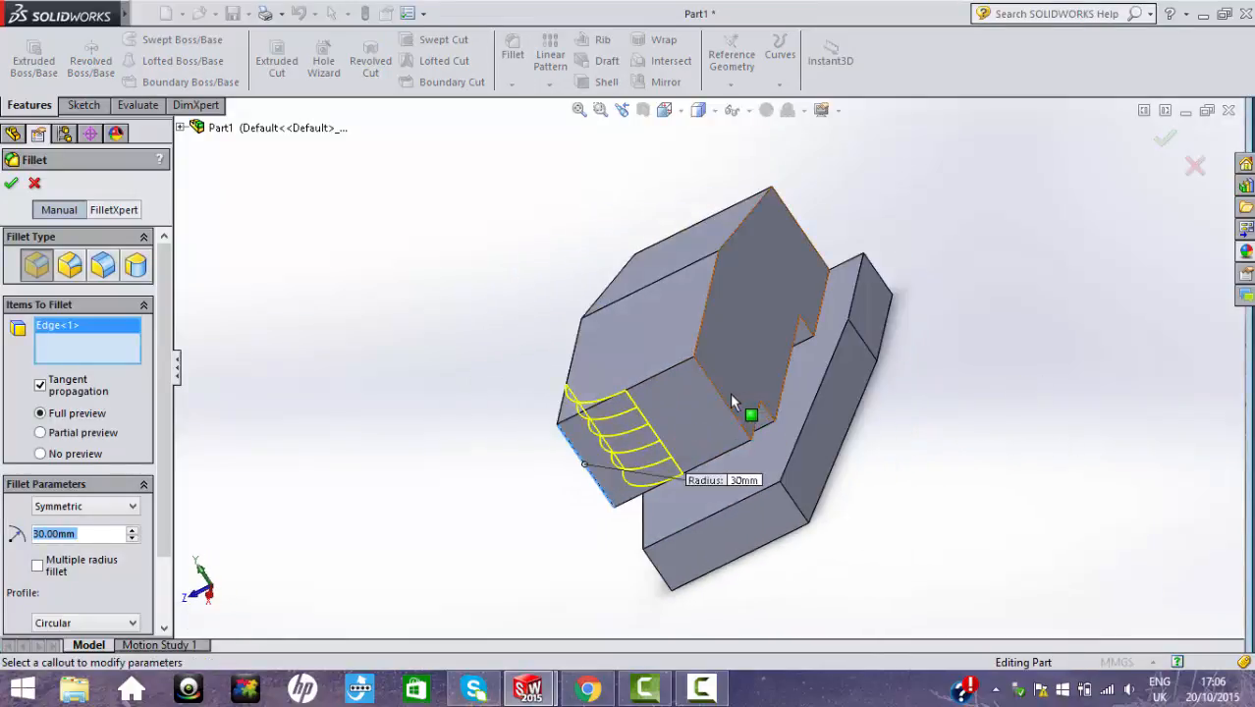
{"action": "left_click", "coordinate": [725, 395]}
{"action": "middle_click_drag", "start_coordinate": [535, 368], "coordinate": [595, 285]}
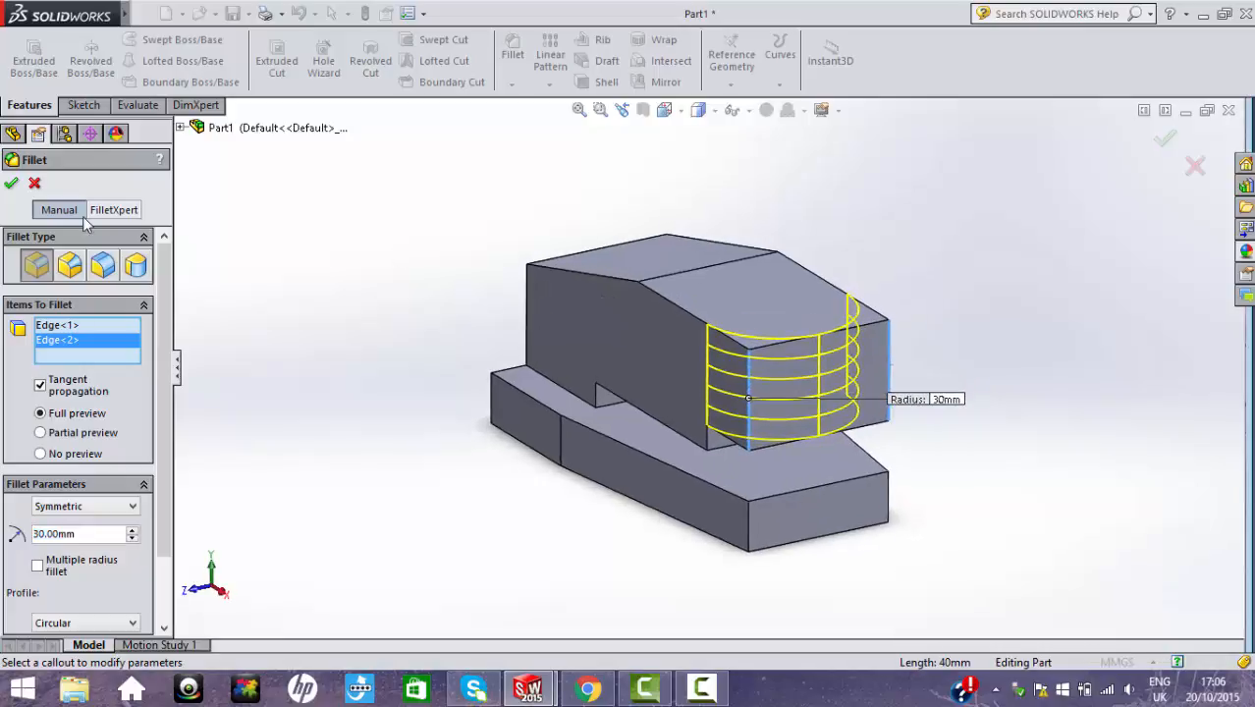
{"action": "left_click", "coordinate": [10, 184]}
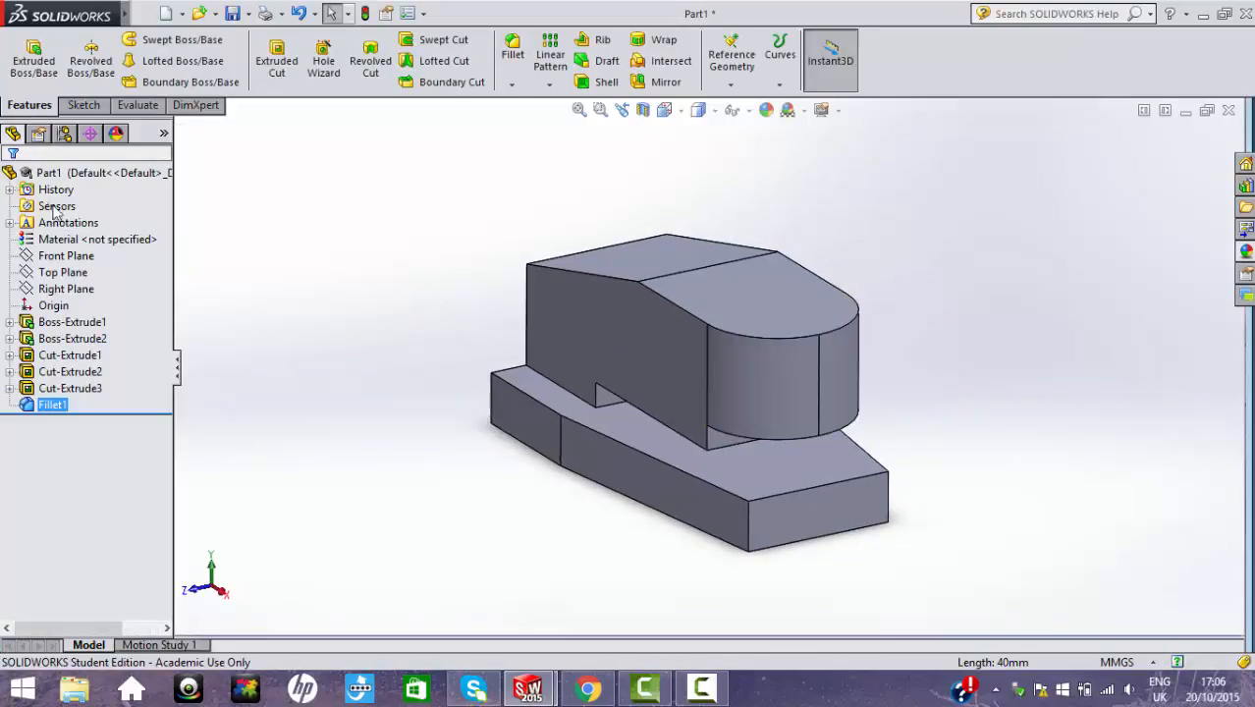
{"action": "key", "text": "space"}
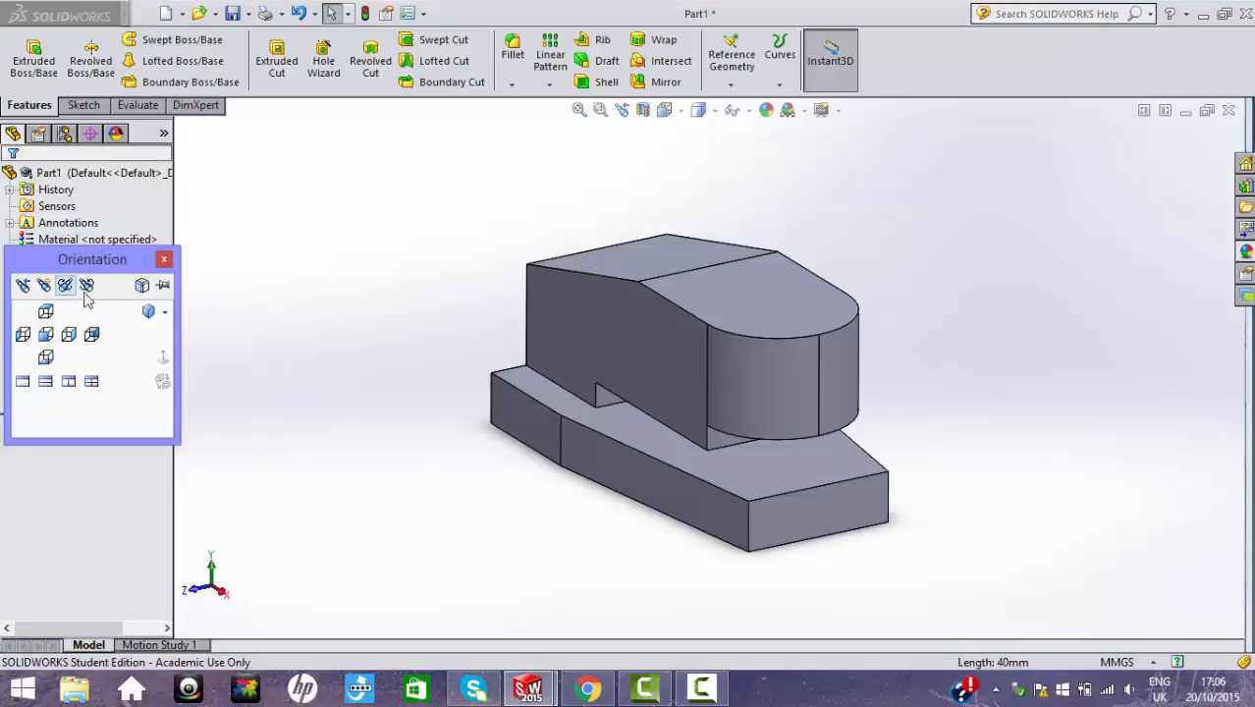
{"action": "left_click", "coordinate": [150, 312]}
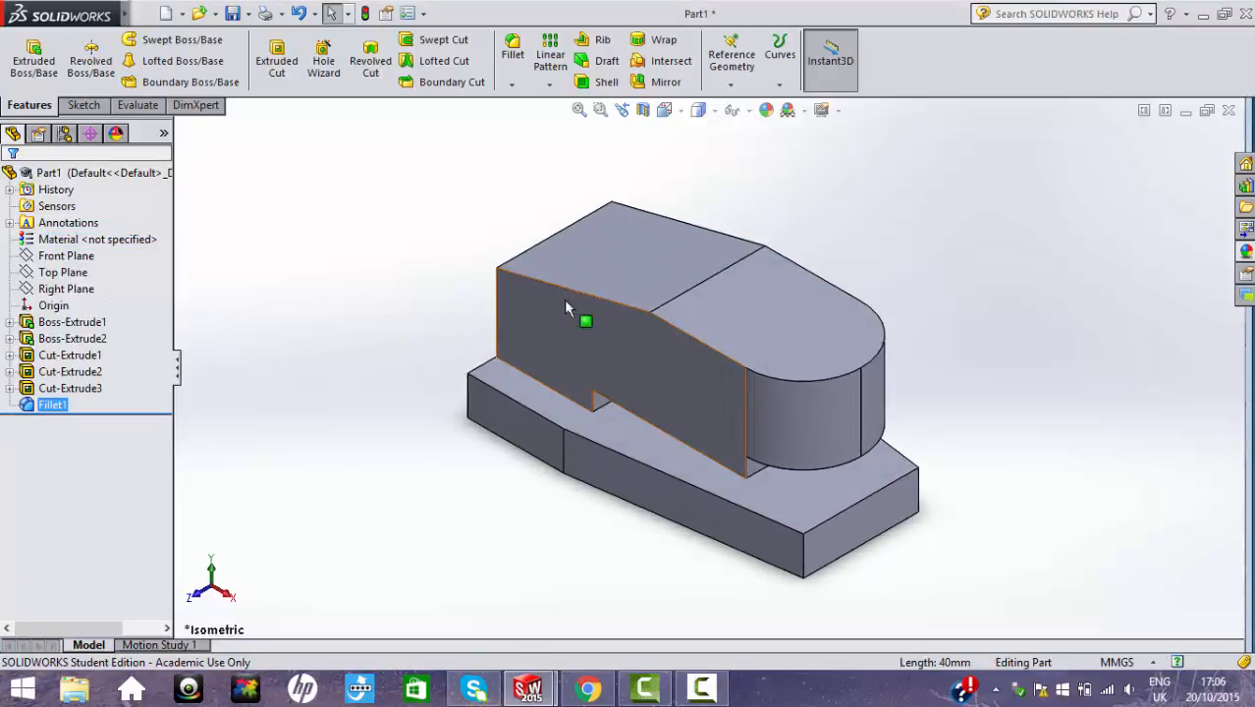